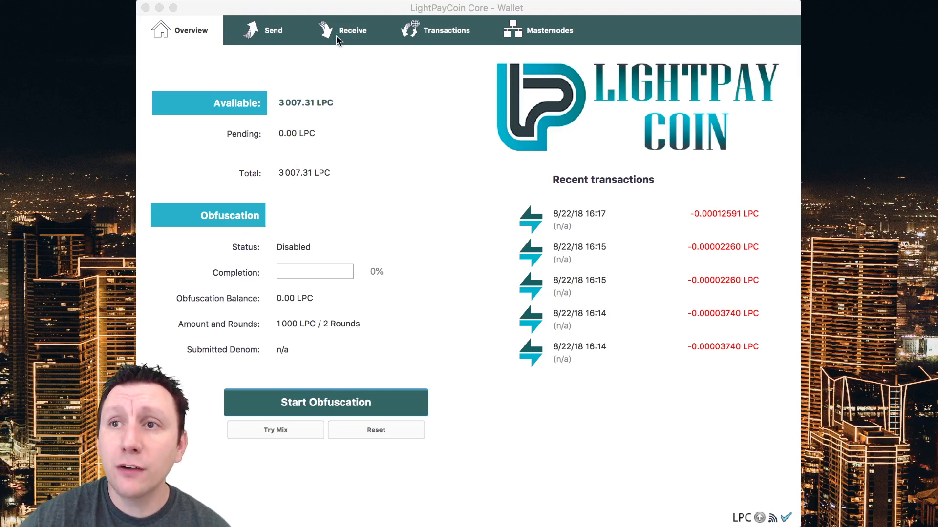
# On the Receive page, fill in the request with label 'Staking #1' and amount 400 LPC.
pyautogui.click(336, 36)
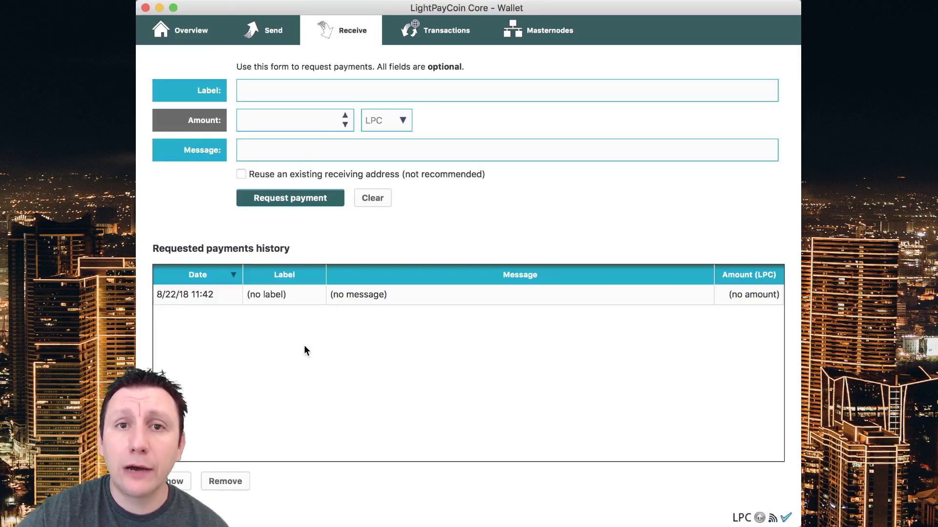
pyautogui.click(313, 90)
pyautogui.write('S')
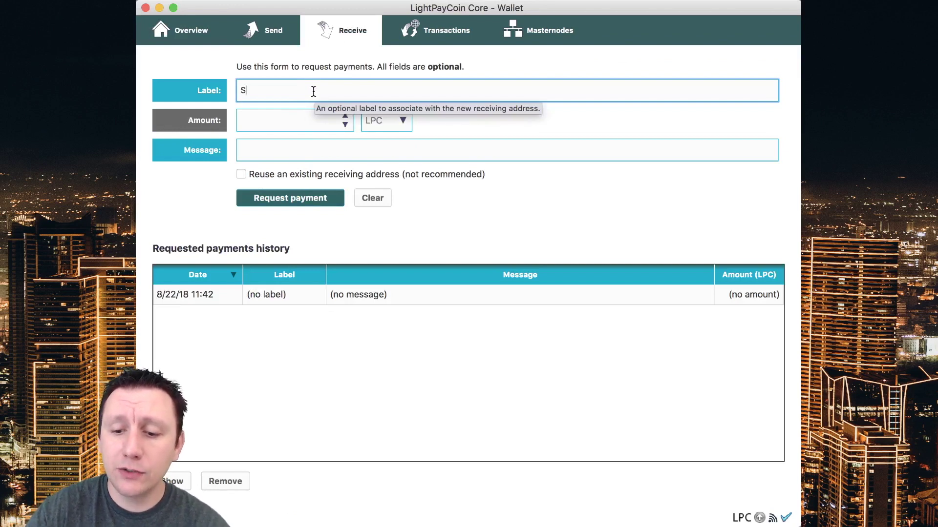
pyautogui.write('taking #1')
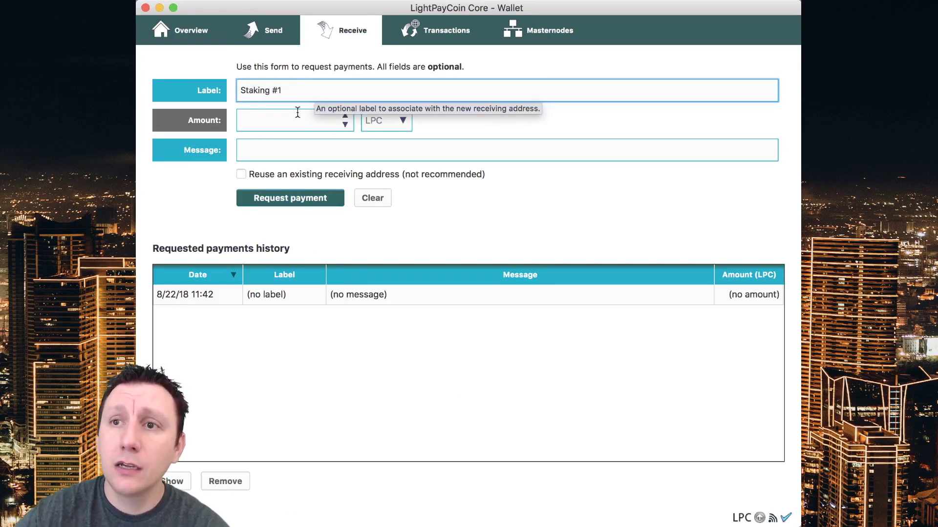
pyautogui.click(288, 123)
pyautogui.write('4')
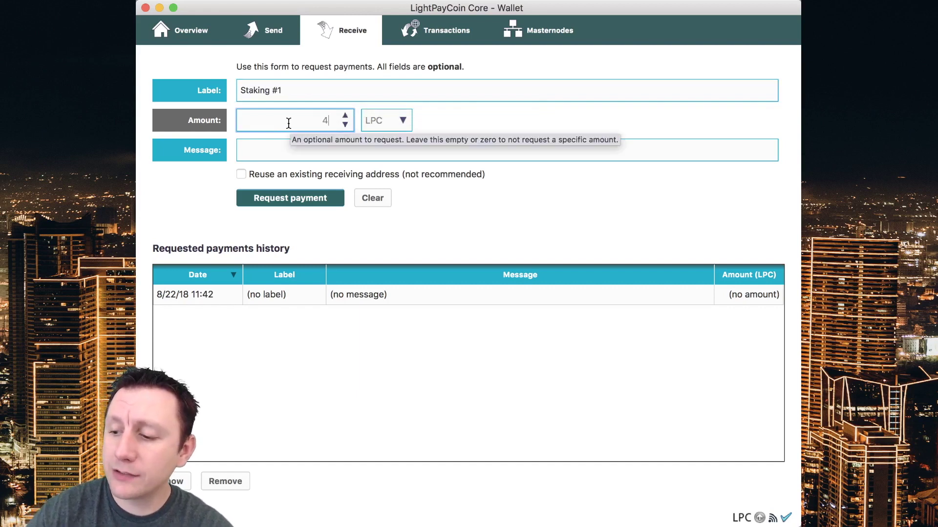
pyautogui.write('00')
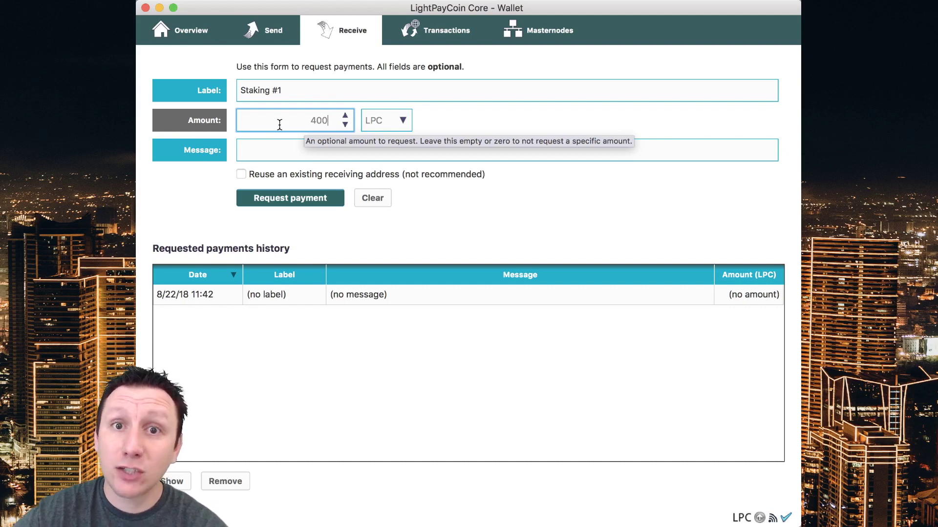
# Submit the Staking #1 request, then add a 'Staking #2' request for 400 LPC.
pyautogui.click(278, 198)
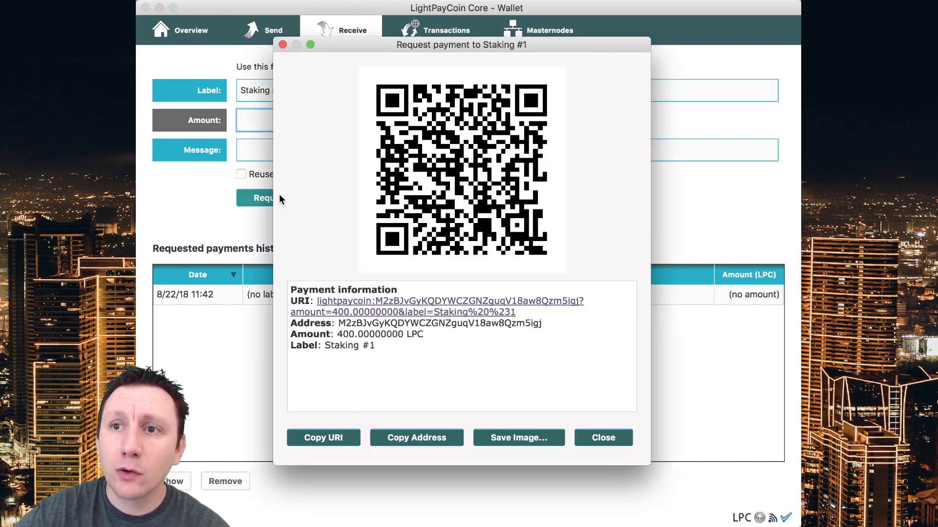
pyautogui.click(602, 442)
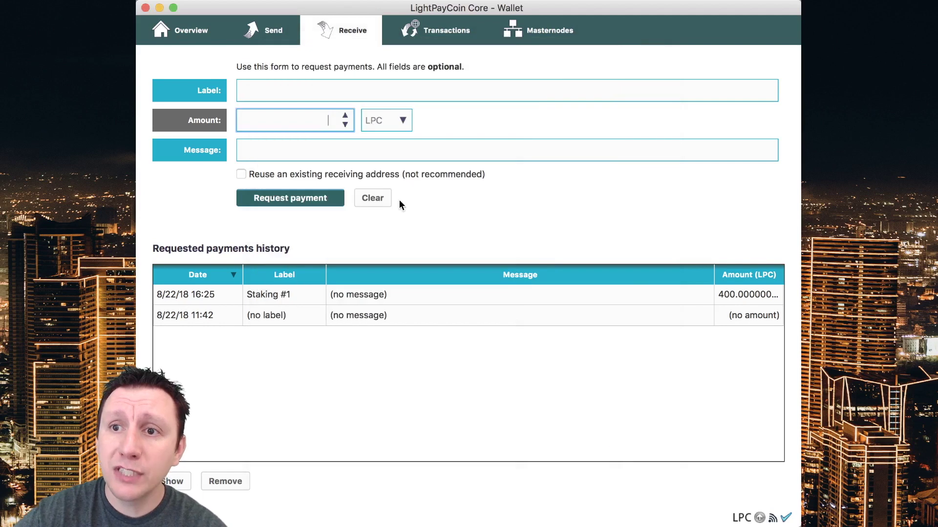
pyautogui.click(342, 84)
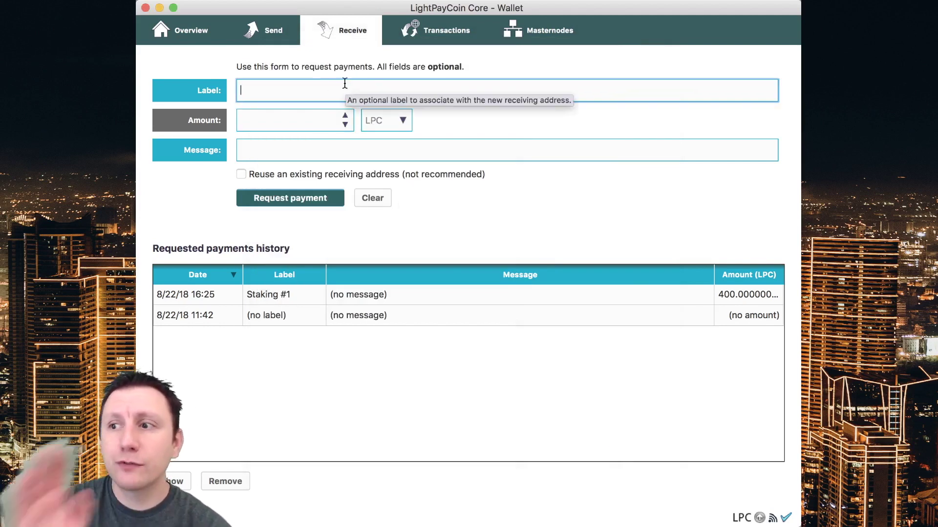
pyautogui.write('Staking #2')
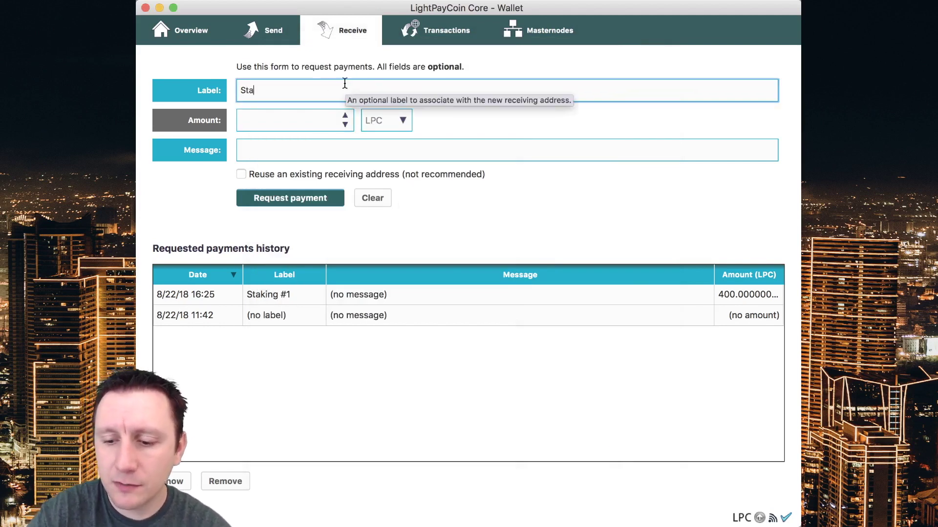
pyautogui.press('Tab')
pyautogui.write('400')
pyautogui.press('Return')
# Add 400 LPC payment requests labelled 'Staking #3' and 'Staking #4'.
pyautogui.click(345, 84)
pyautogui.write('Staking #3')
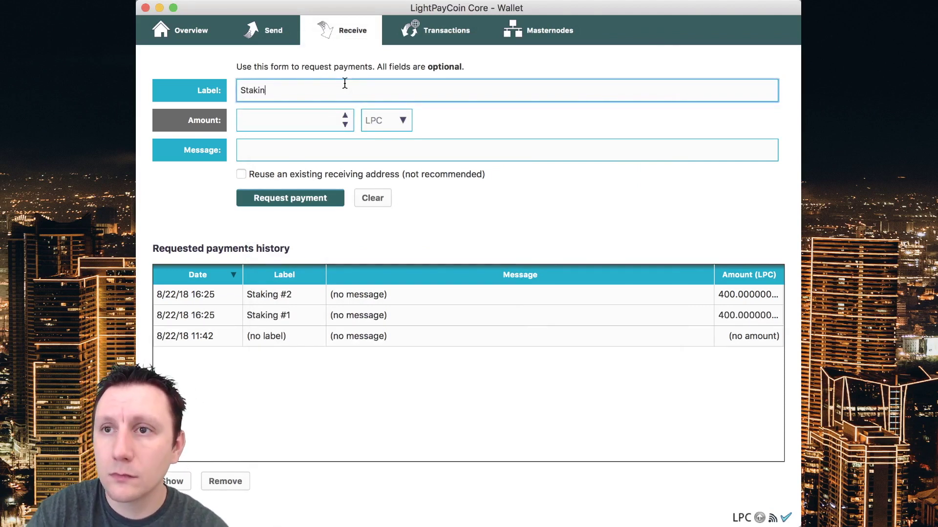
pyautogui.press('Tab')
pyautogui.write('400')
pyautogui.press('Return')
pyautogui.click(345, 84)
pyautogui.write('Staking #4')
pyautogui.press('Tab')
pyautogui.write('400')
pyautogui.press('Return')
# Add 400 LPC payment requests labelled 'Staking #5', 'Staking #6' and 'Staking #7'.
pyautogui.write('Staking #5')
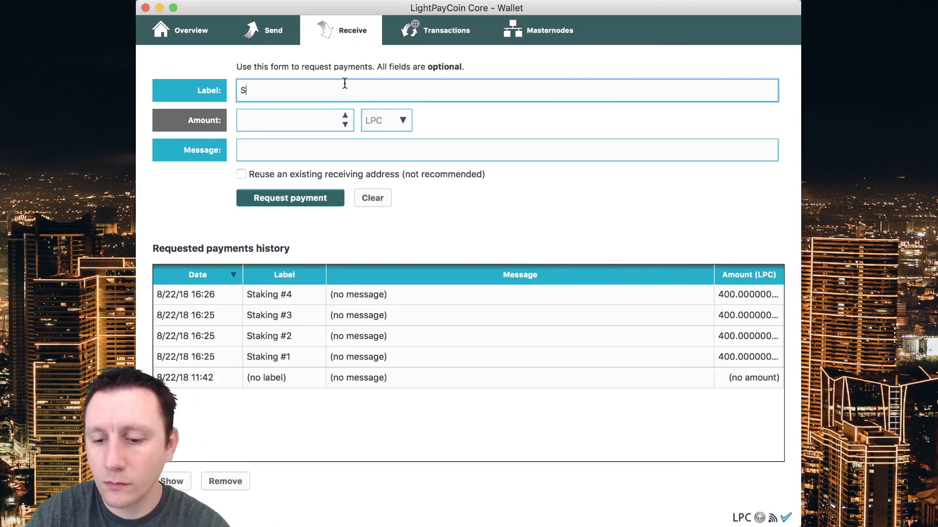
pyautogui.press('Tab')
pyautogui.write('400')
pyautogui.press('Return')
pyautogui.write('Staking #6400')
pyautogui.press('Return')
pyautogui.click(345, 84)
pyautogui.write('Staking #7')
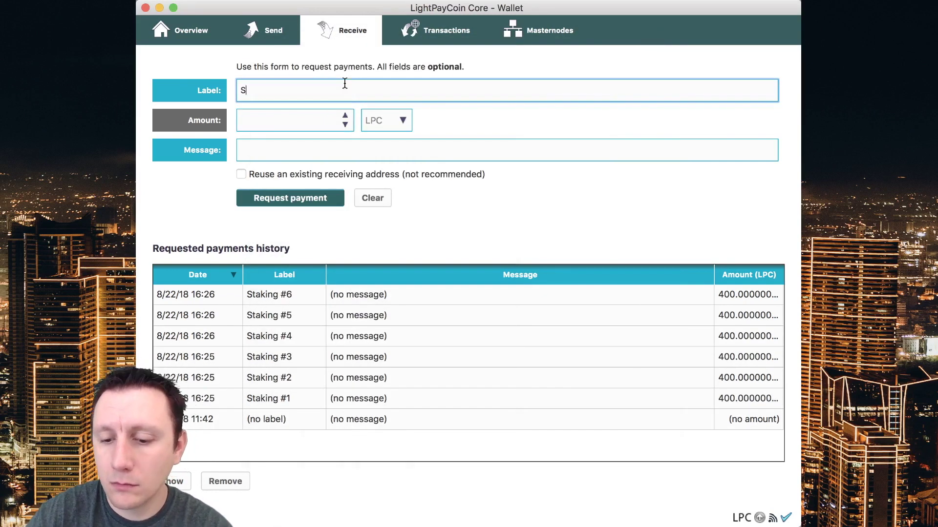
pyautogui.press('Tab')
pyautogui.write('400')
pyautogui.press('Return')
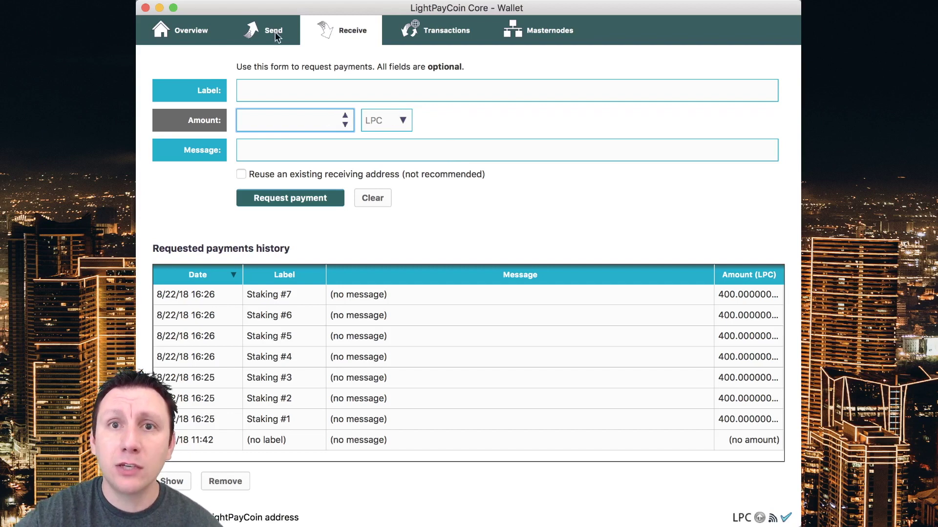
pyautogui.click(205, 0)
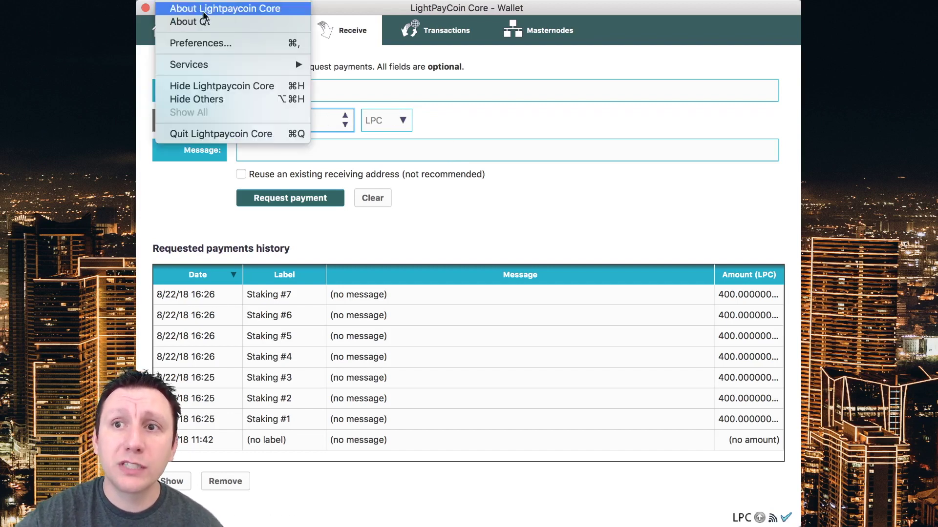
# Turn on 'Enable coin control features' in the Wallet preferences and save with OK.
pyautogui.click(209, 46)
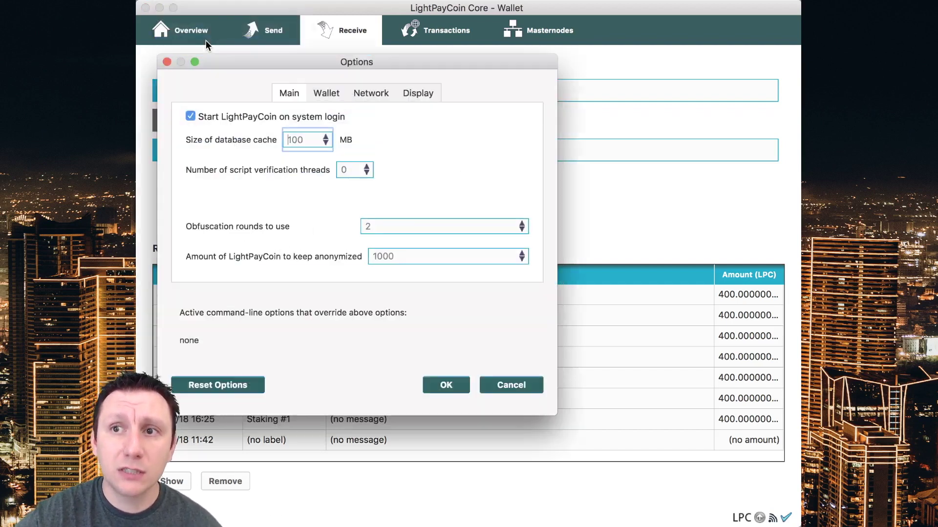
pyautogui.click(323, 93)
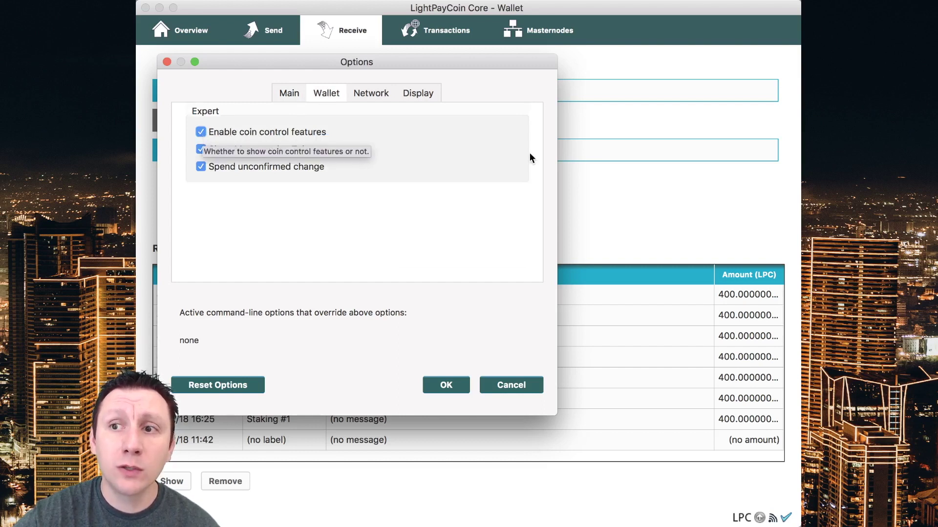
pyautogui.click(439, 386)
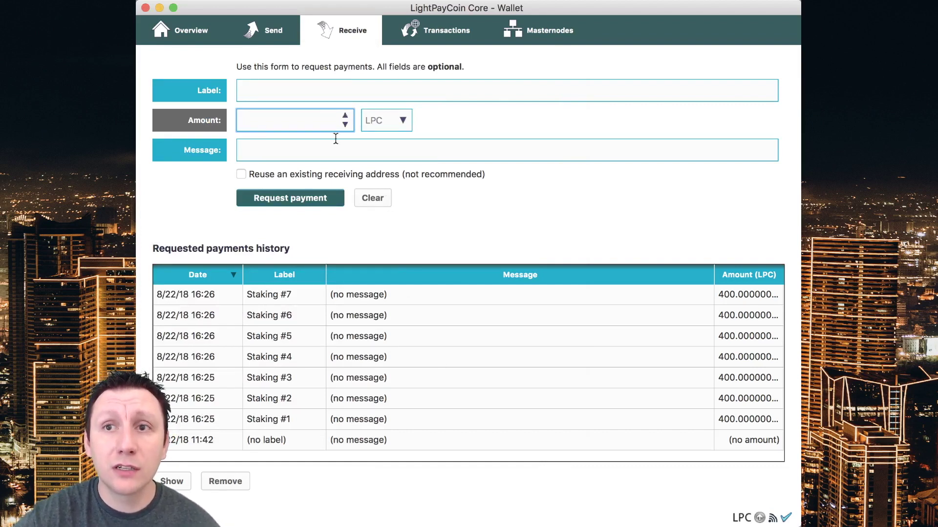
# View the Staking #1 request's payment details and QR code, then close them.
pyautogui.click(305, 423)
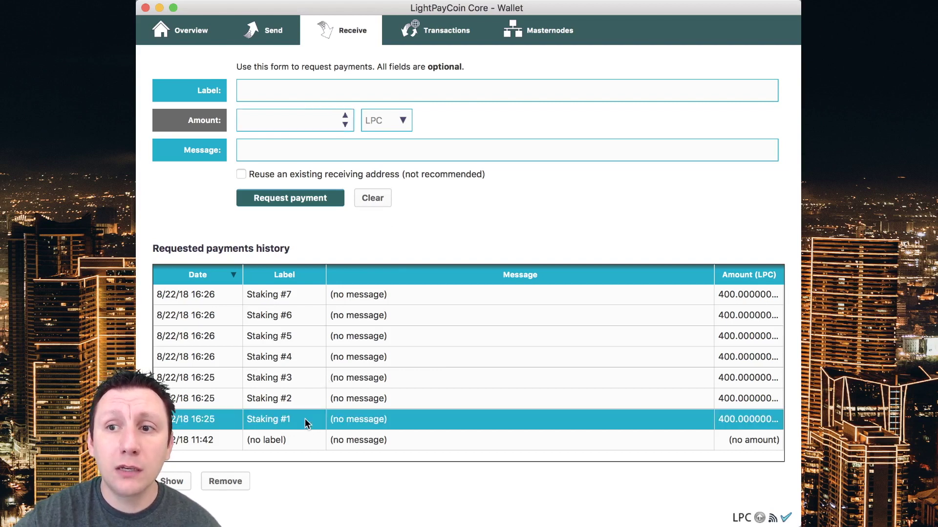
pyautogui.doubleClick(268, 421)
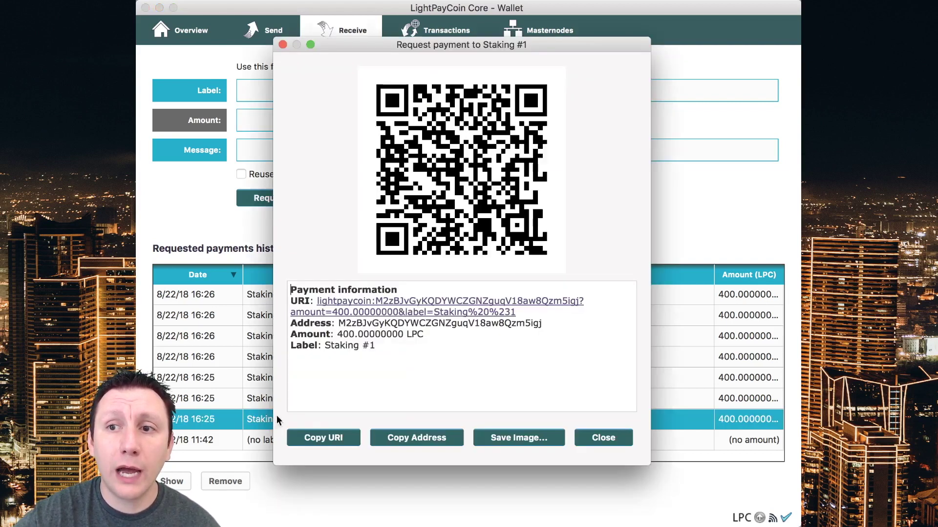
pyautogui.click(606, 442)
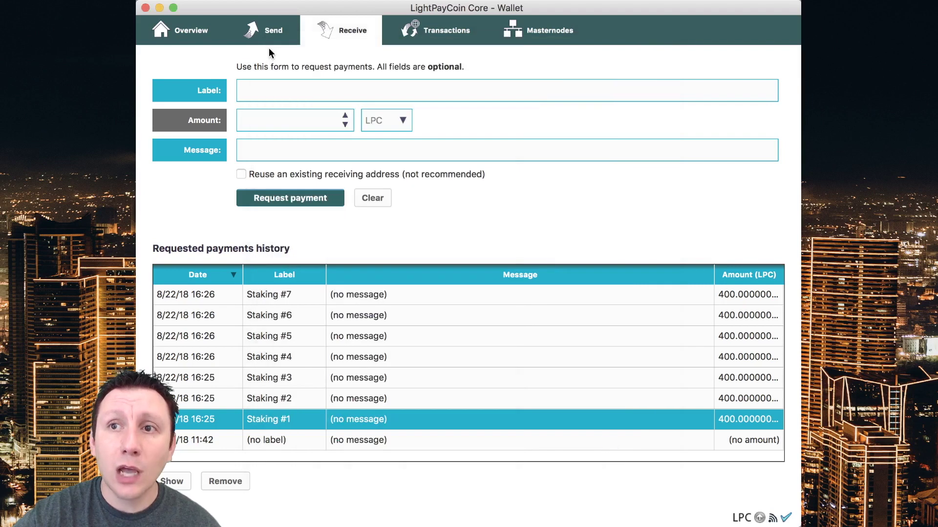
# On the Send page, pick the 2800 LPC and 207.31958229 LPC coins as inputs.
pyautogui.click(255, 22)
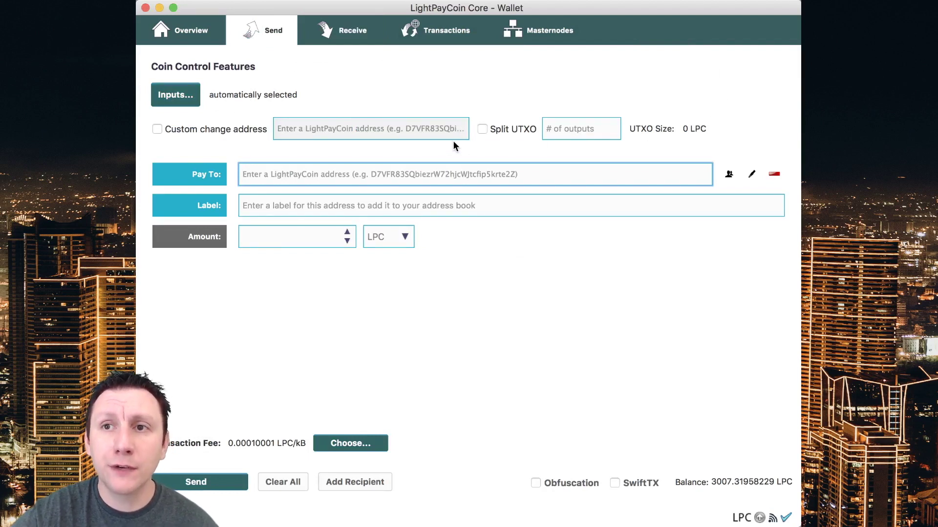
pyautogui.click(173, 97)
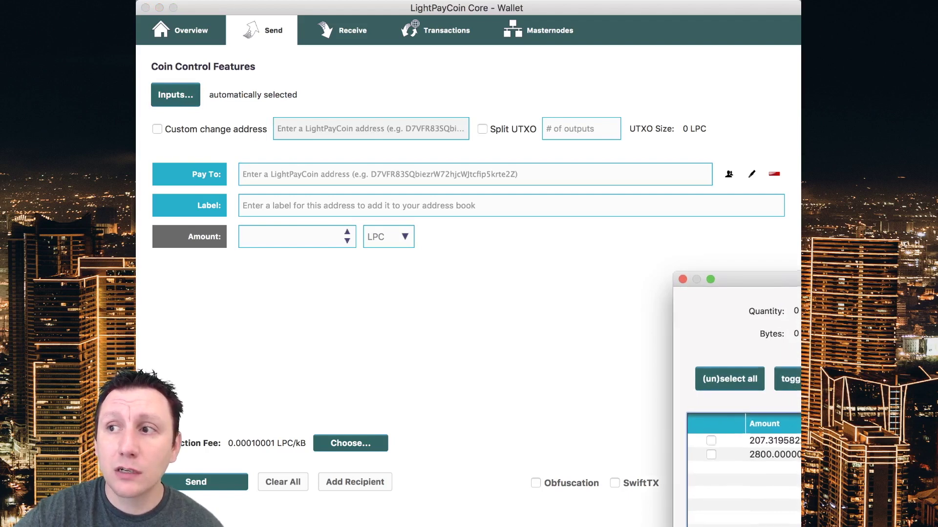
pyautogui.moveTo(916, 286); pyautogui.dragTo(376, 76)
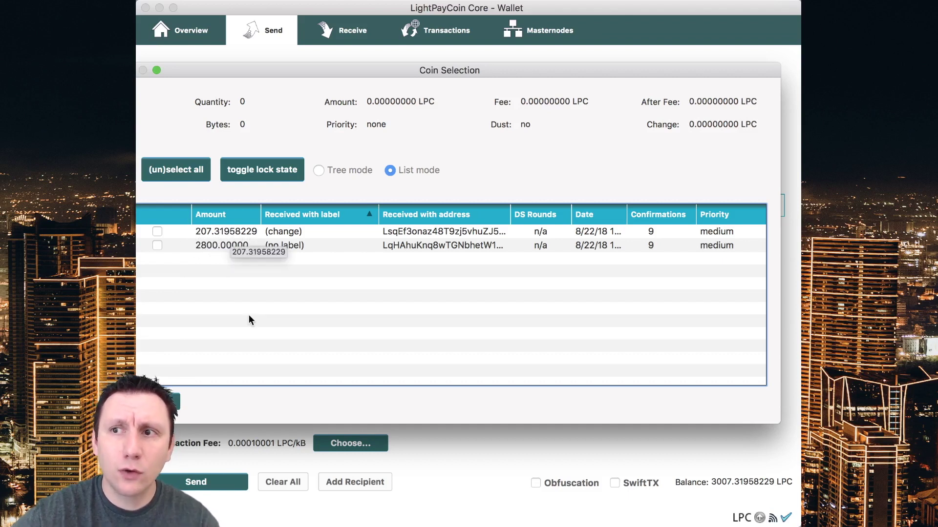
pyautogui.click(157, 245)
pyautogui.click(157, 231)
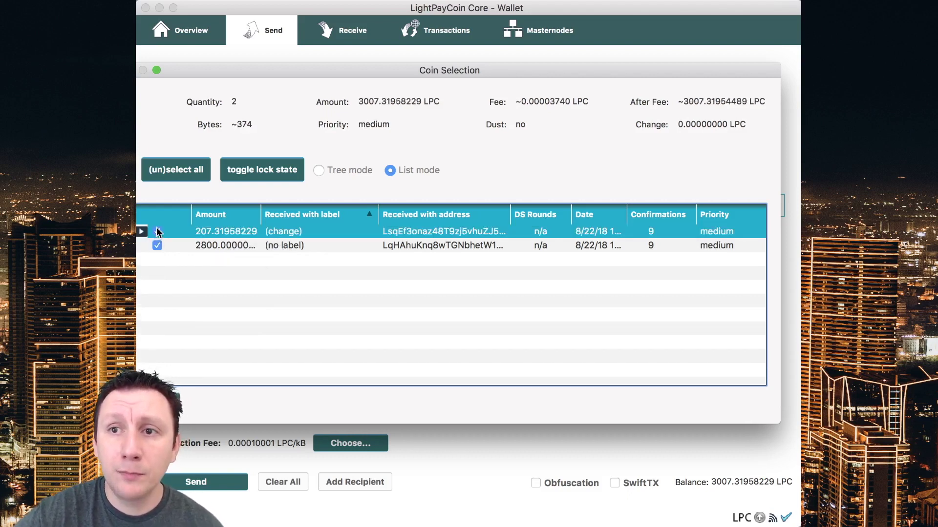
pyautogui.click(164, 398)
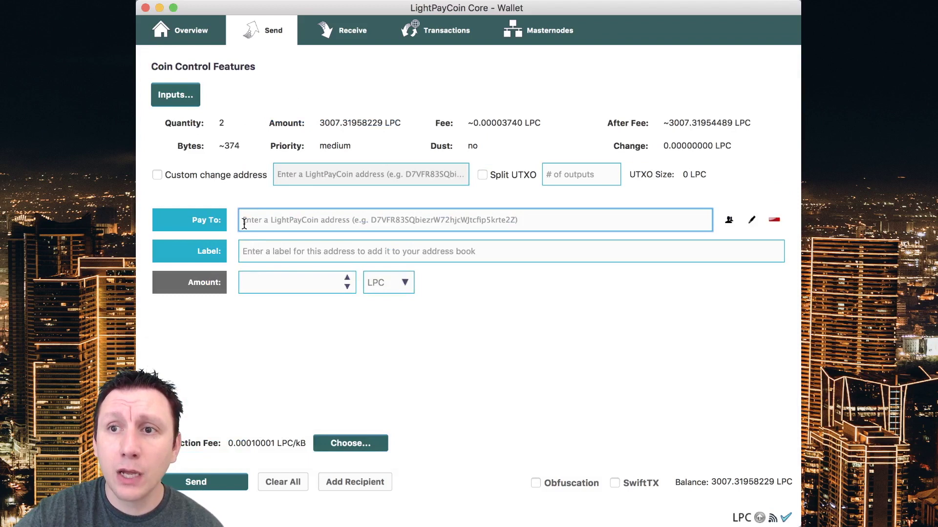
# Paste the Staking #1 address as recipient, send 400 LPC, and confirm the transaction.
pyautogui.rightClick(243, 223)
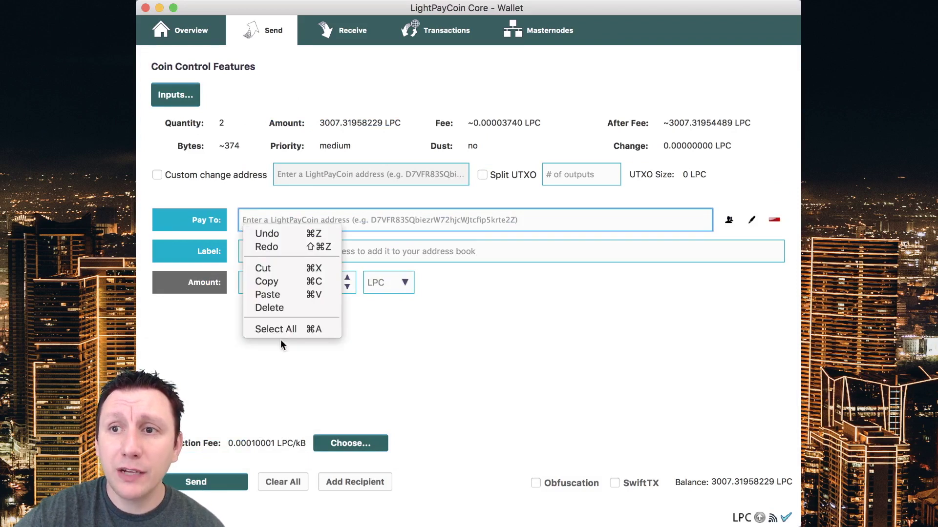
pyautogui.click(281, 296)
pyautogui.click(304, 278)
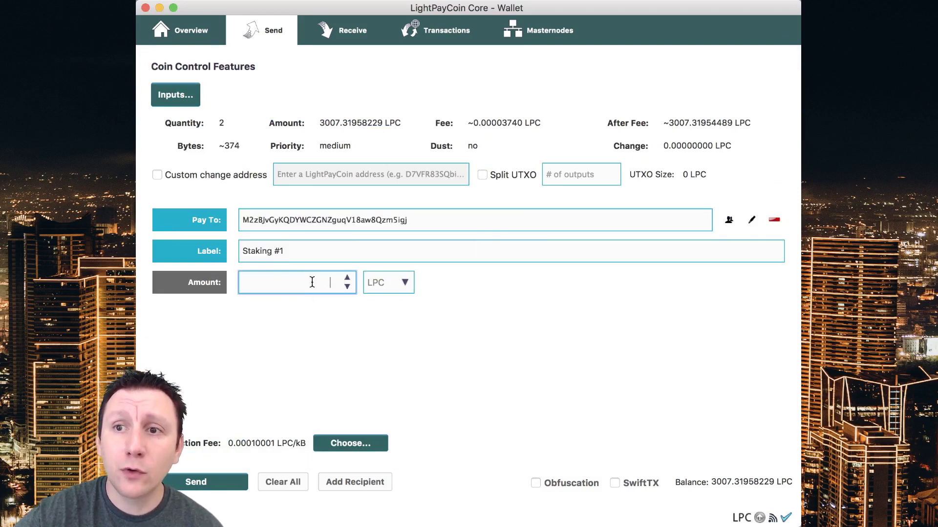
pyautogui.write('400')
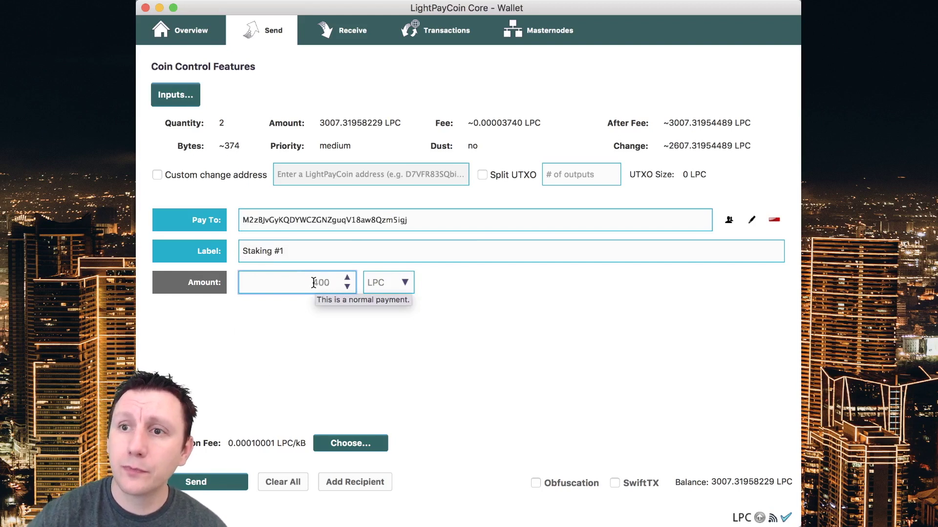
pyautogui.press('Return')
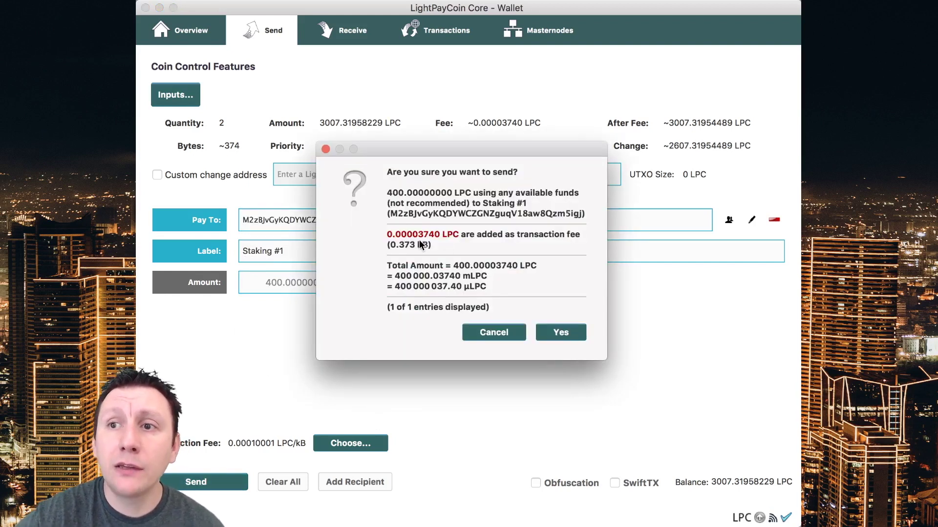
pyautogui.click(562, 333)
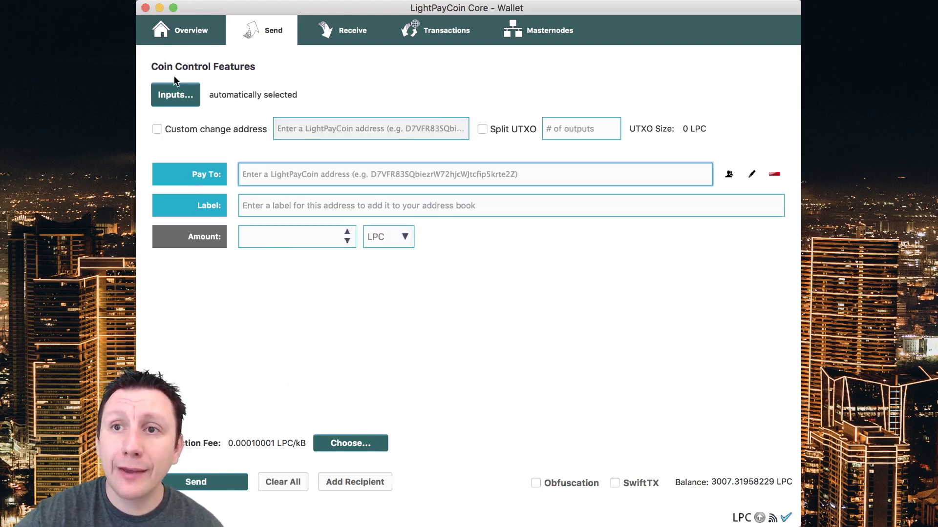
# Tick only the 2607.31954489 LPC change coin in Coin Selection and accept it.
pyautogui.click(182, 95)
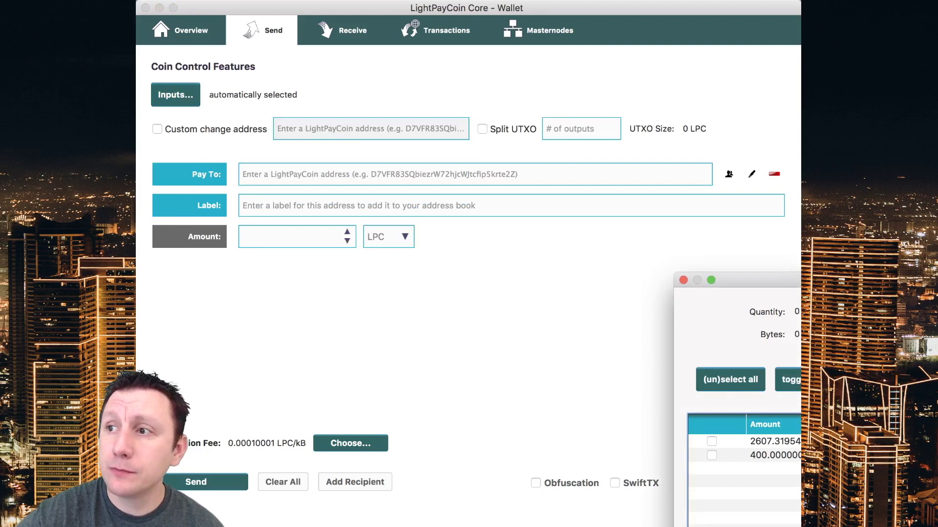
pyautogui.moveTo(757, 278); pyautogui.dragTo(629, 89)
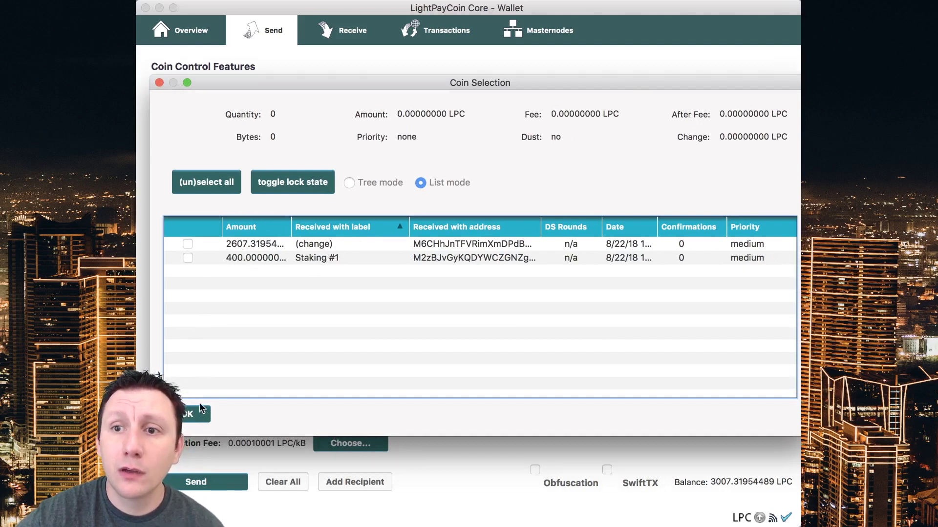
pyautogui.click(187, 244)
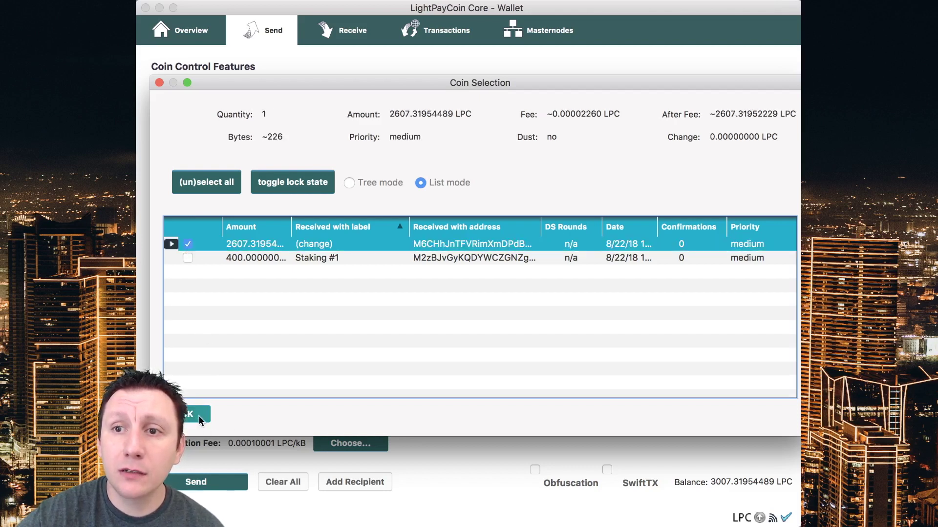
pyautogui.click(199, 414)
# Copy the Staking #2 address from its request, paste it as recipient, and confirm 400 LPC.
pyautogui.click(352, 27)
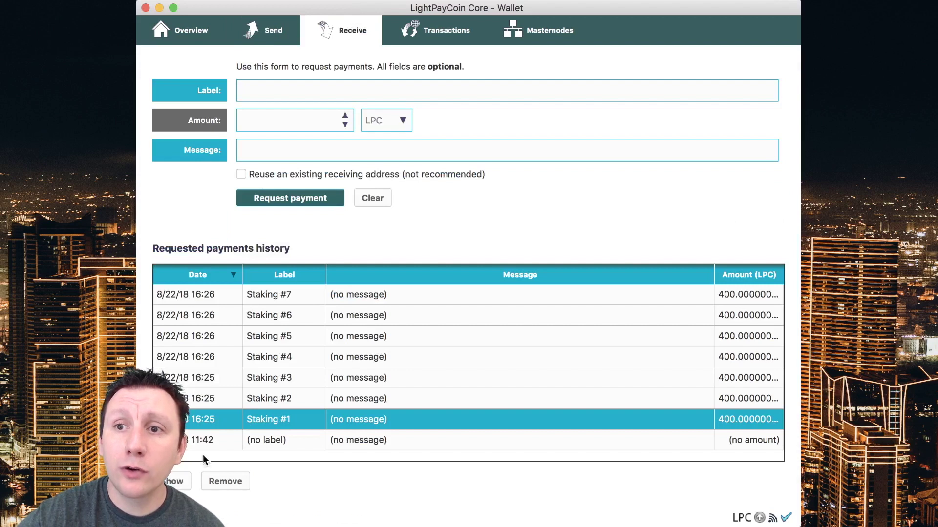
pyautogui.doubleClick(264, 400)
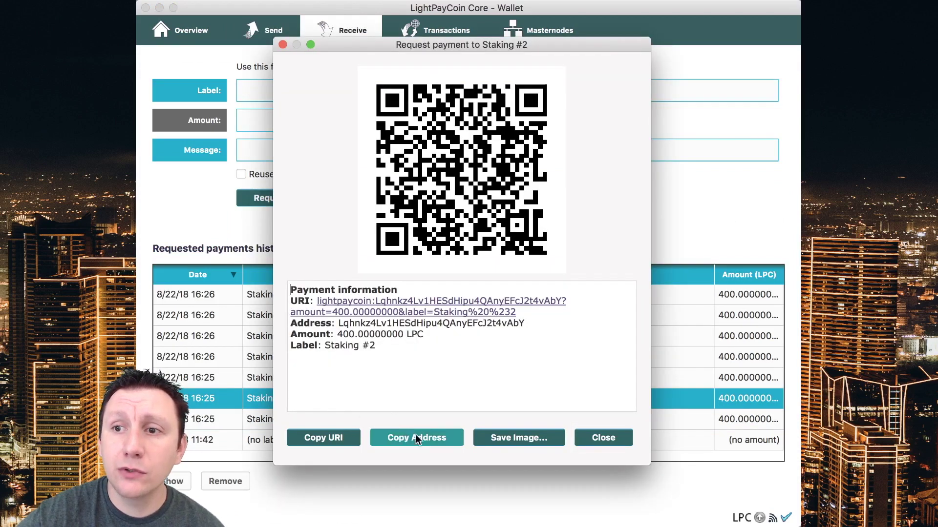
pyautogui.click(604, 438)
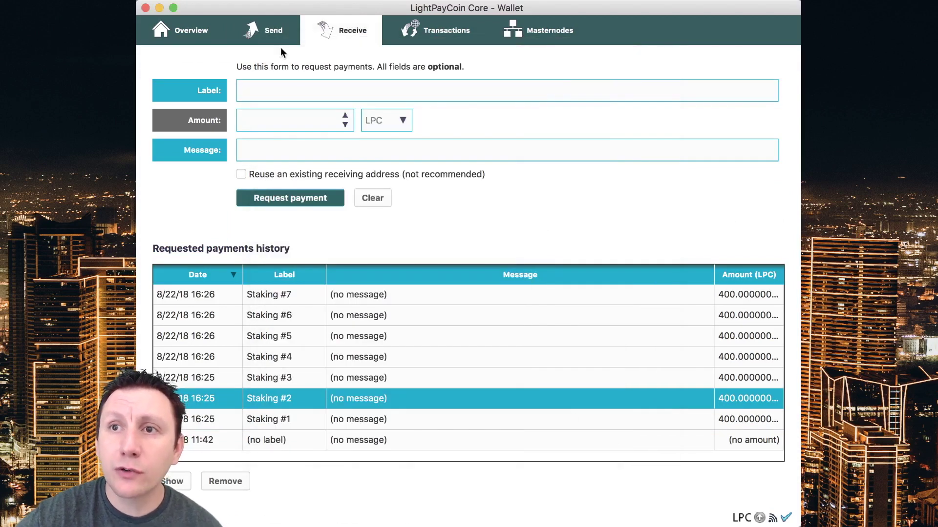
pyautogui.click(290, 31)
pyautogui.rightClick(315, 217)
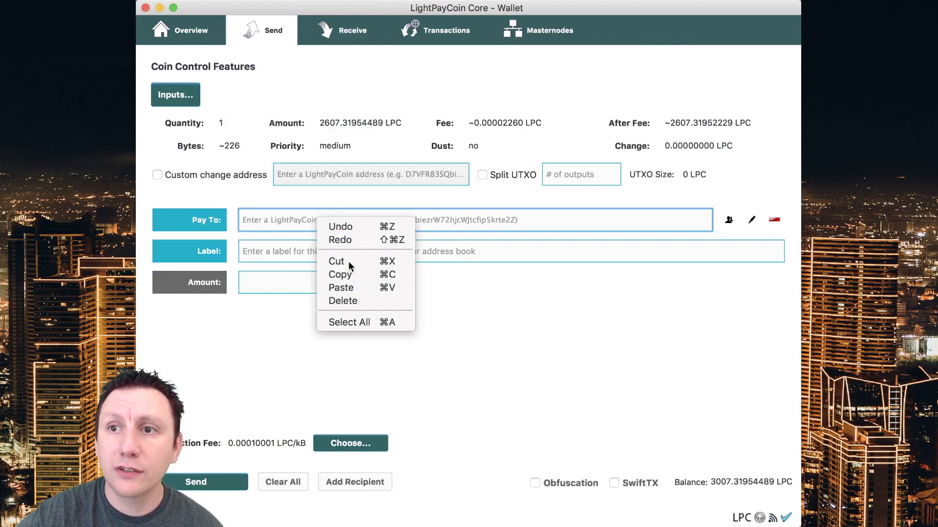
pyautogui.click(355, 289)
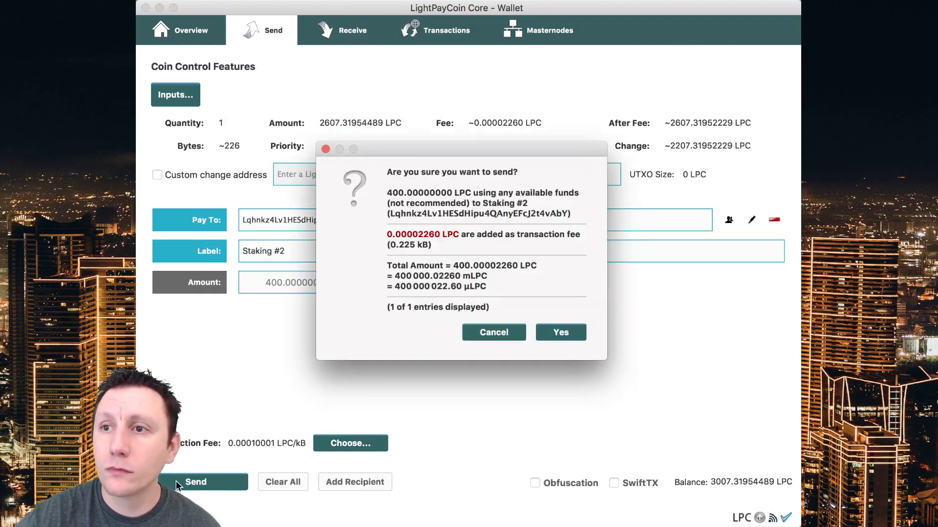
pyautogui.click(561, 336)
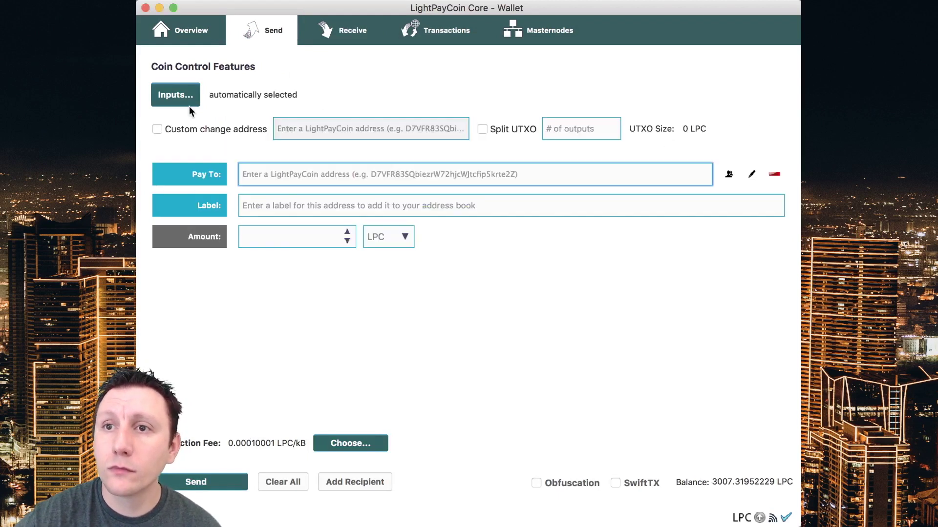
# Pay 400 LPC to the remaining addresses, Staking #4 through Staking #7, confirming each.
pyautogui.click(184, 98)
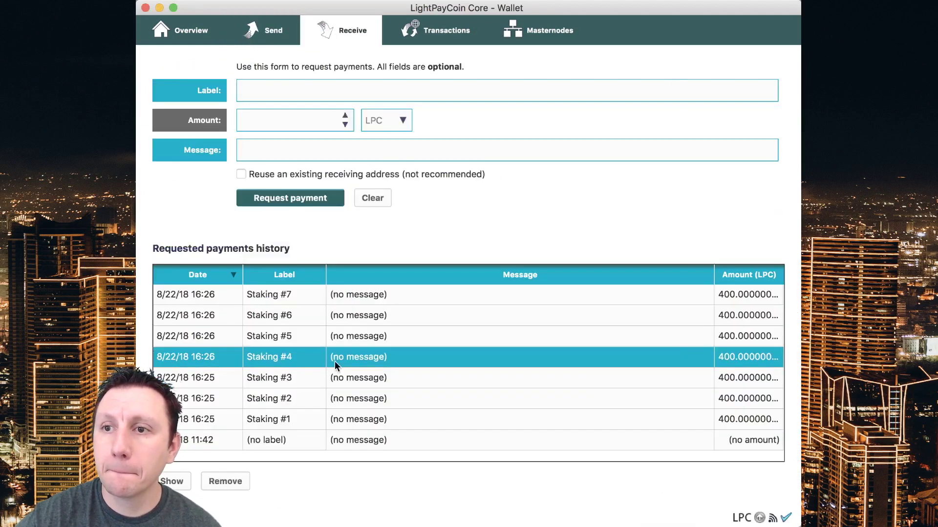
pyautogui.click(273, 39)
pyautogui.rightClick(464, 217)
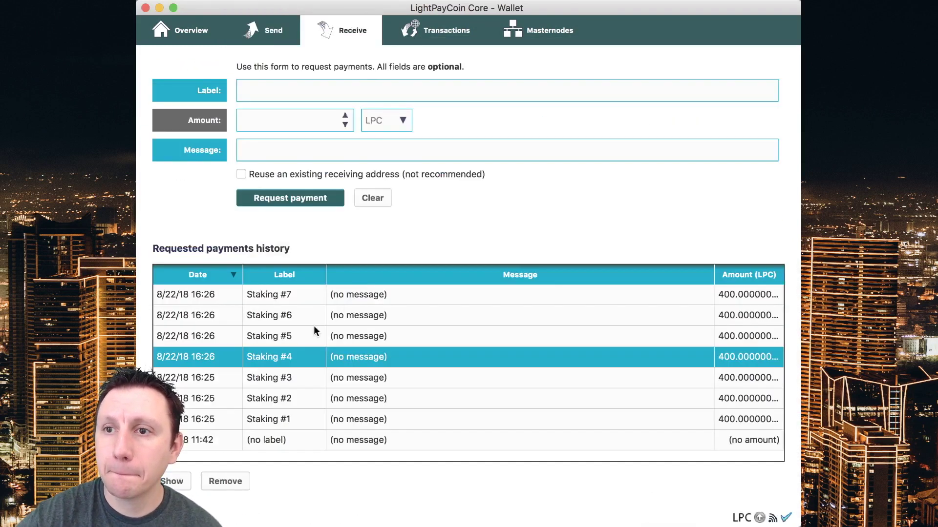
pyautogui.click(314, 332)
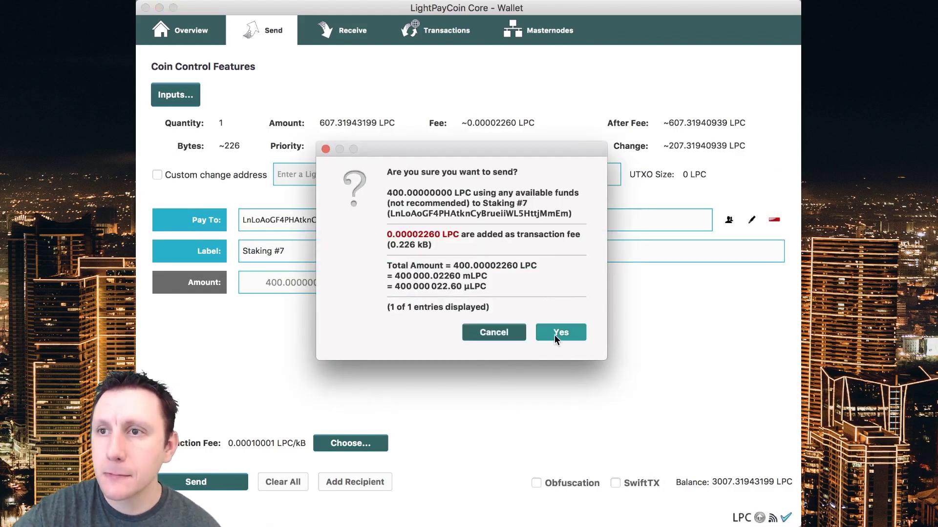
pyautogui.click(554, 335)
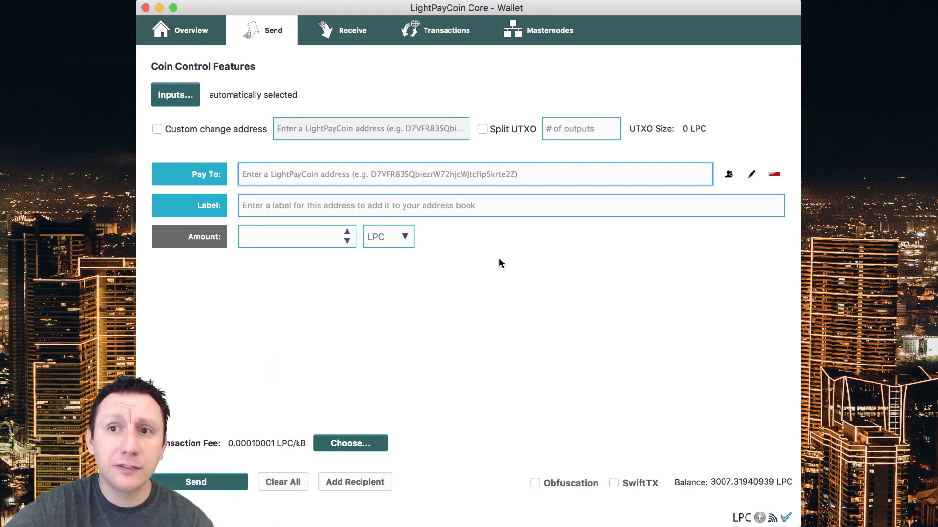
# Review the coin list to check that all seven 400 LPC staking coins arrived.
pyautogui.click(188, 102)
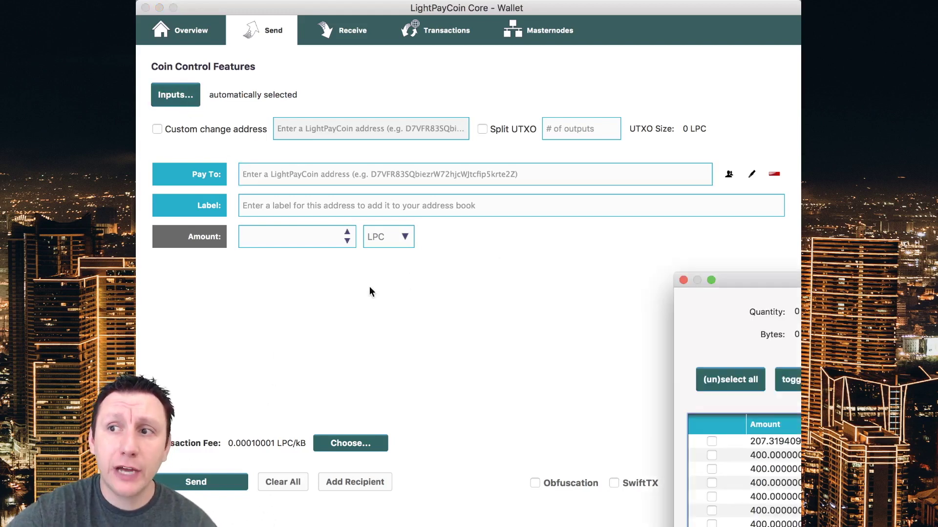
pyautogui.moveTo(819, 289); pyautogui.dragTo(314, 72)
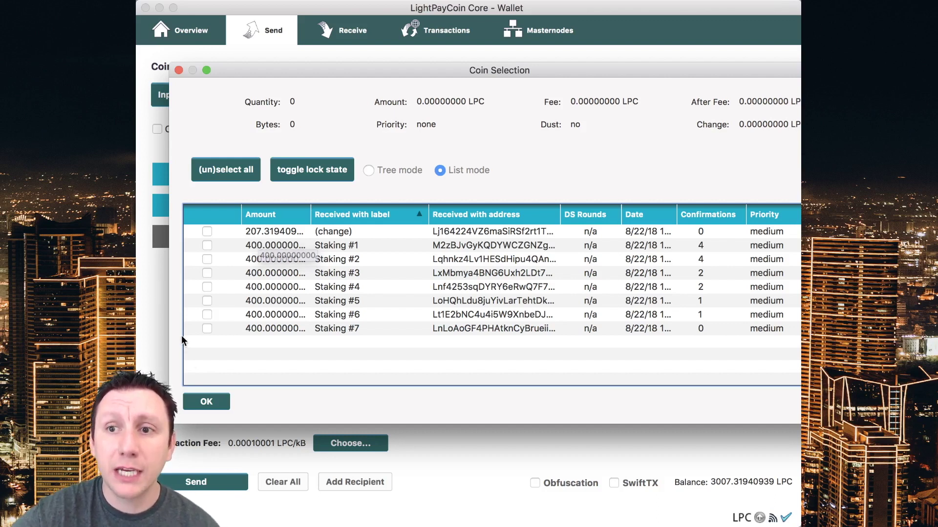
pyautogui.click(210, 402)
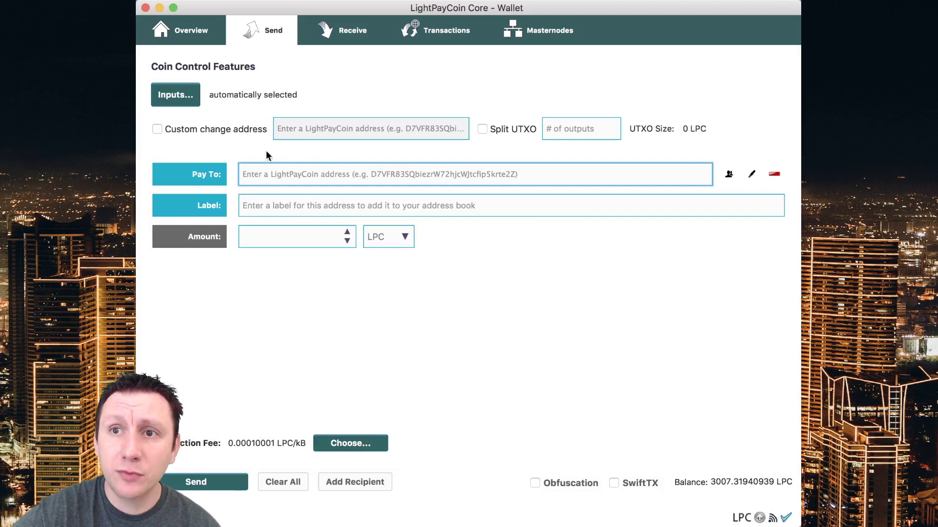
# Select only the 207.31940939 LPC change coin as the spending input.
pyautogui.click(181, 97)
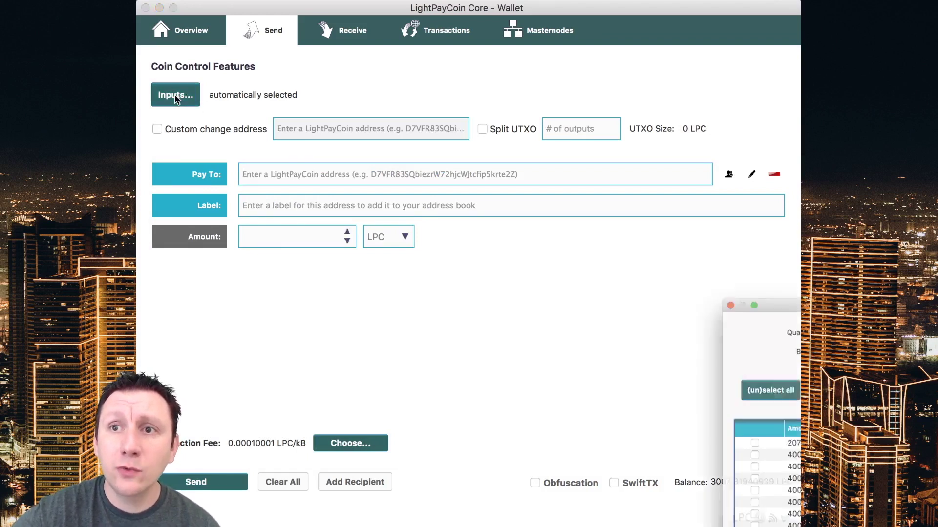
pyautogui.moveTo(769, 283); pyautogui.dragTo(248, 78)
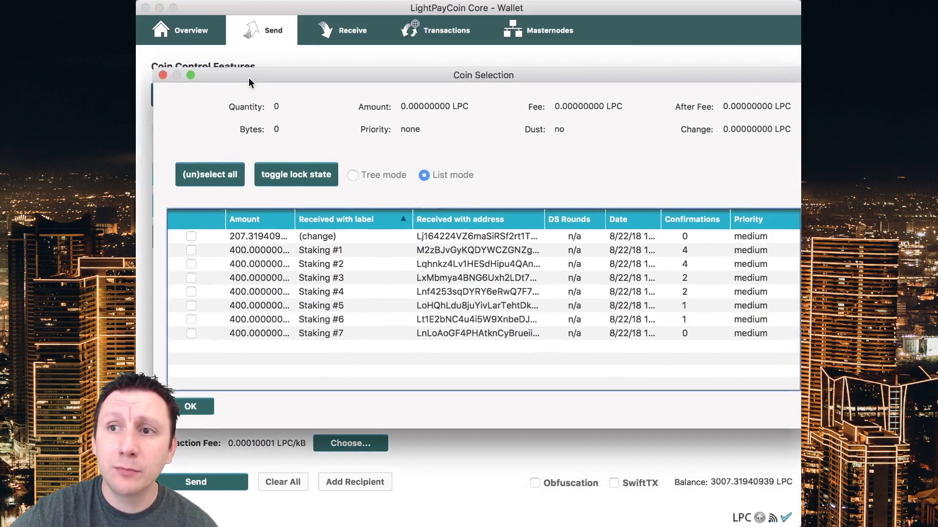
pyautogui.click(189, 238)
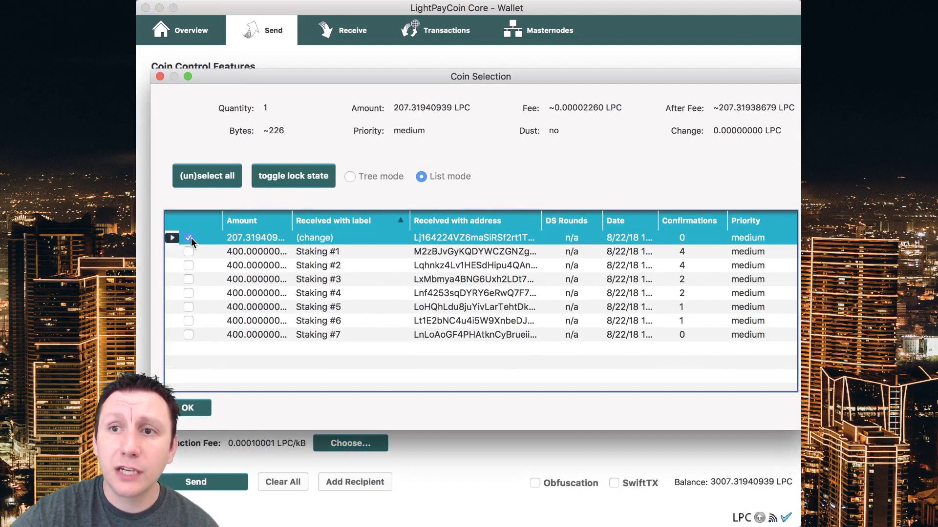
pyautogui.click(192, 407)
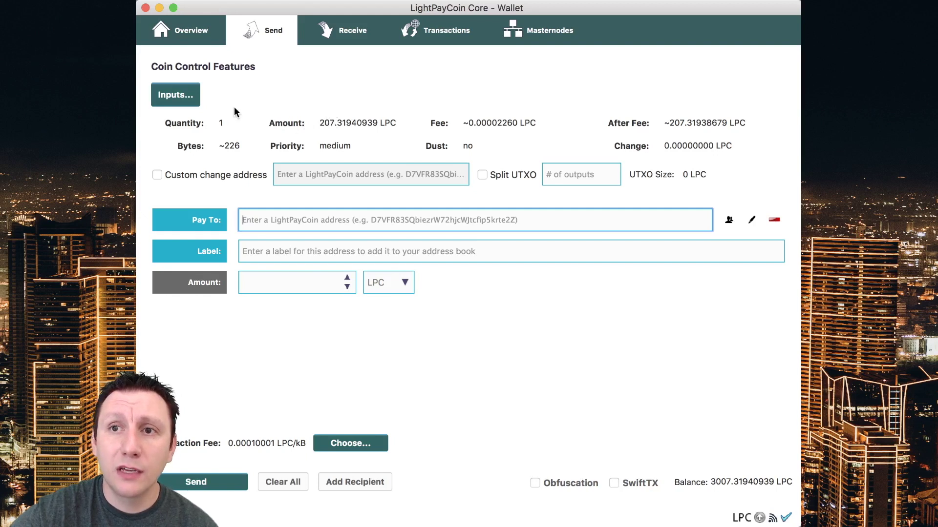
# Add and then remove a 400 LPC input, keeping only the change input, and view the Overview page.
pyautogui.click(187, 100)
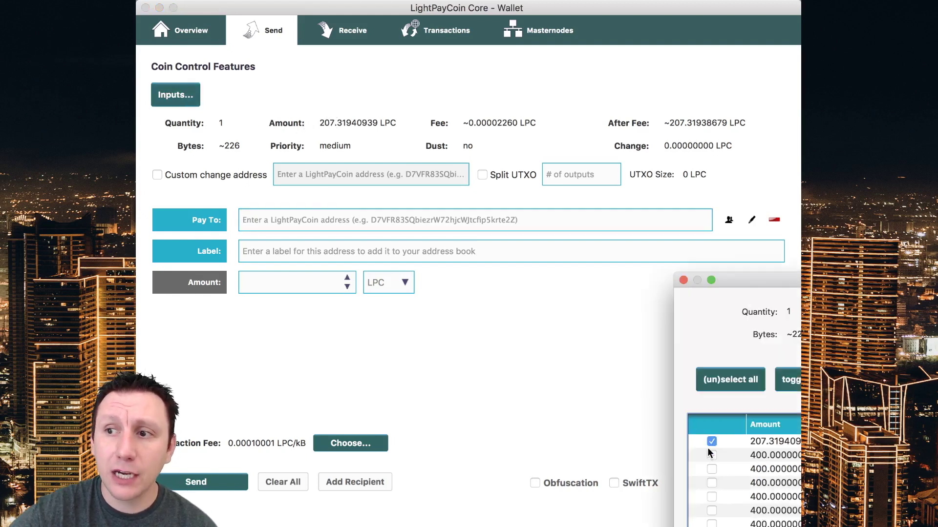
pyautogui.click(710, 455)
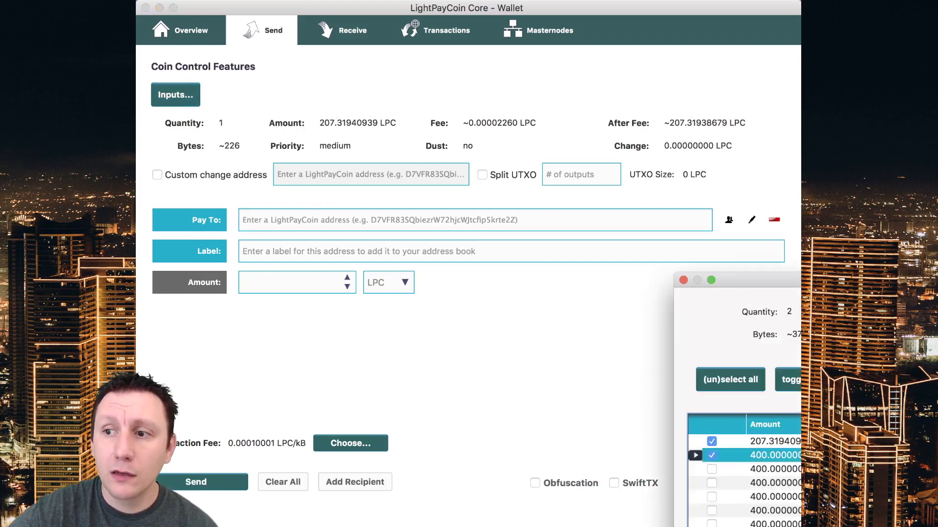
pyautogui.press('Return')
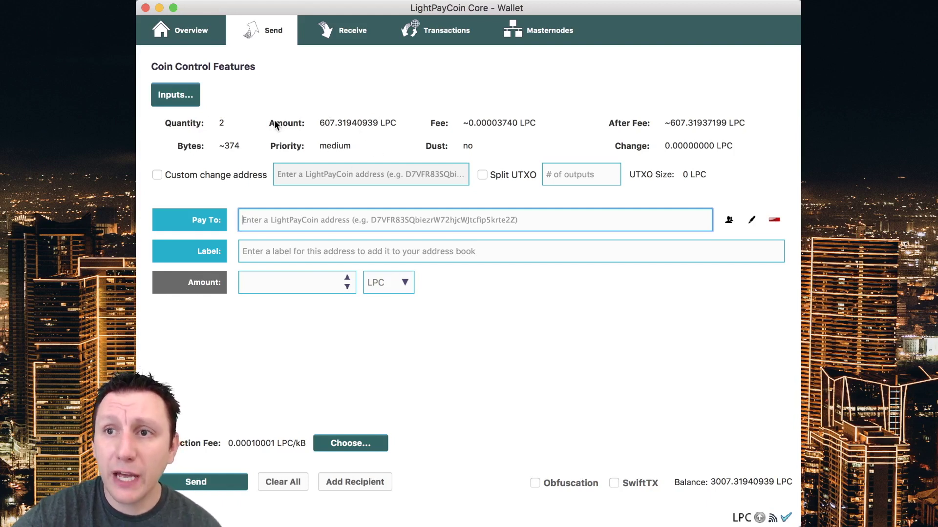
pyautogui.click(178, 101)
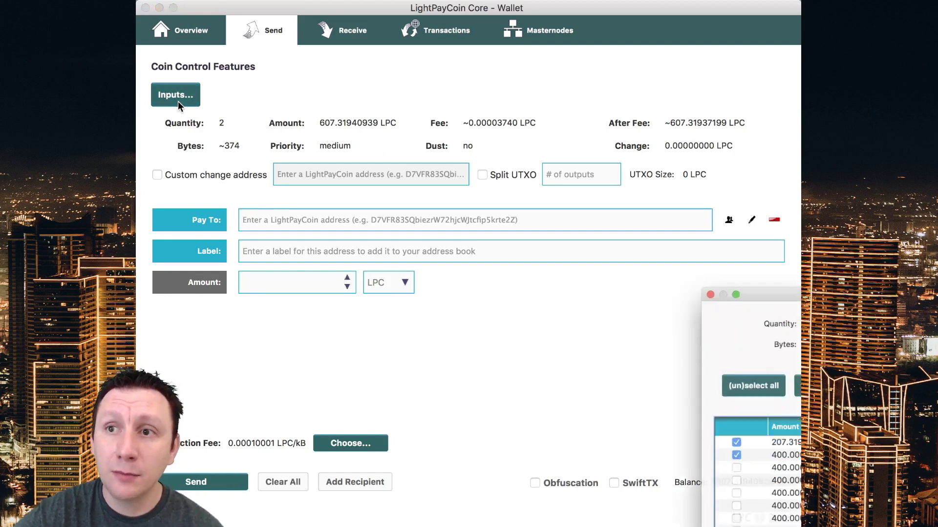
pyautogui.click(711, 455)
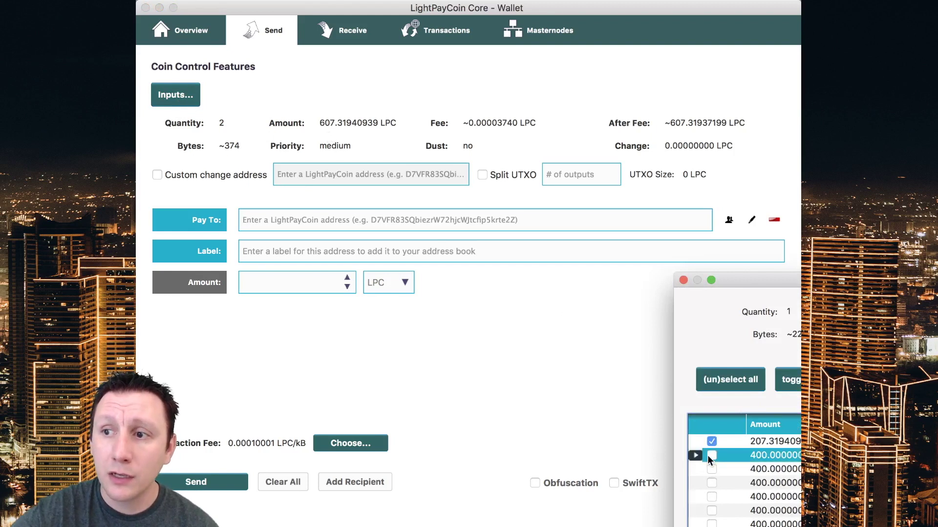
pyautogui.press('Return')
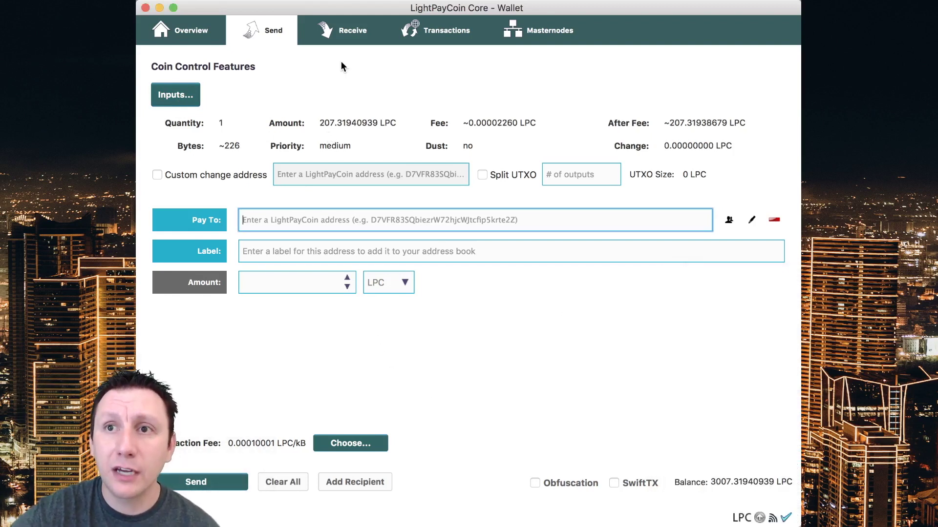
pyautogui.click(208, 30)
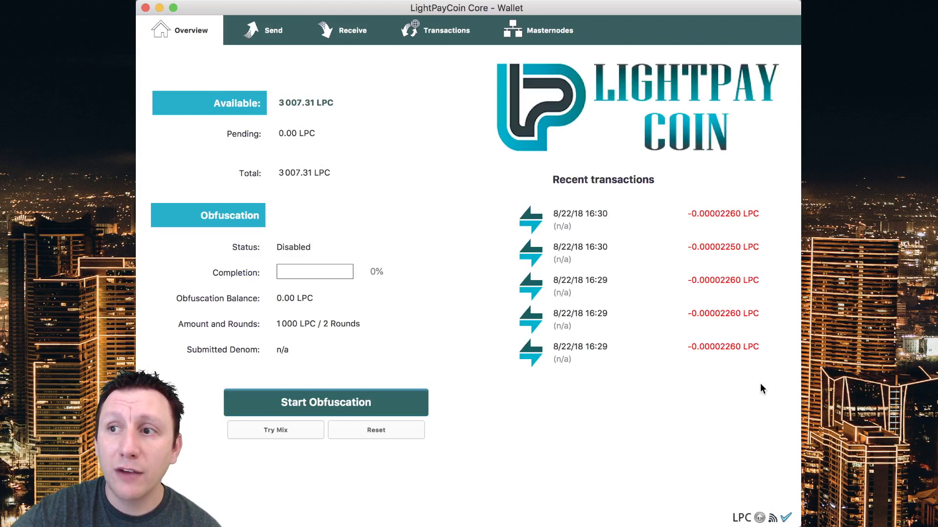
# On the Send page, check that the seven 400 LPC Staking inputs appear in Coin Selection.
pyautogui.click(259, 28)
pyautogui.click(198, 99)
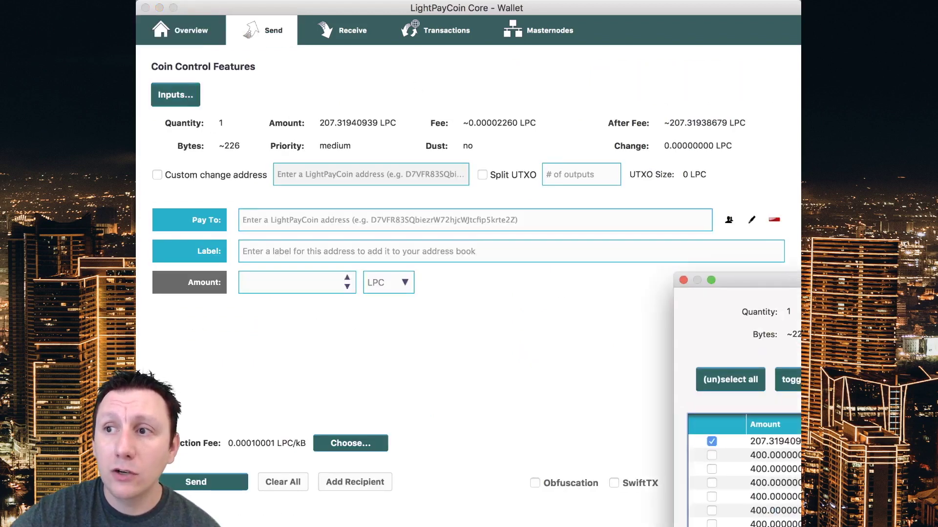
pyautogui.moveTo(781, 279); pyautogui.dragTo(346, 97)
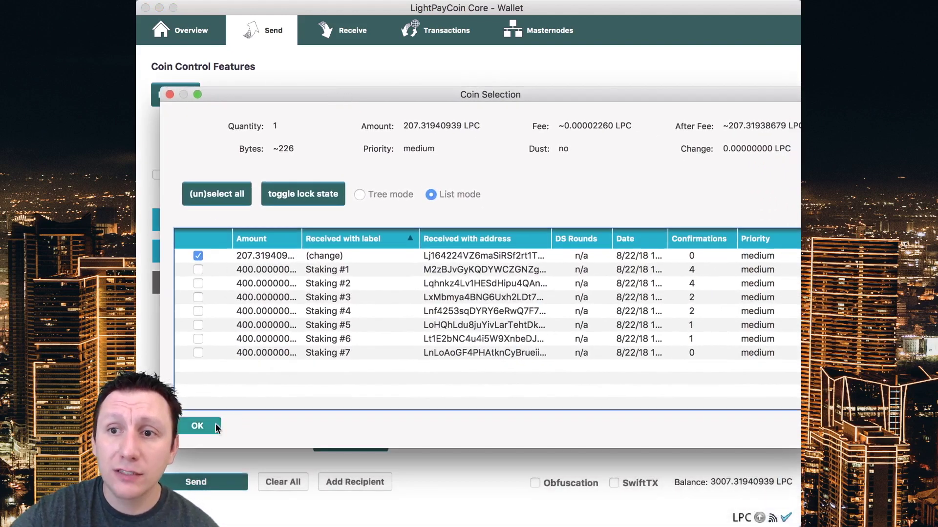
pyautogui.click(197, 426)
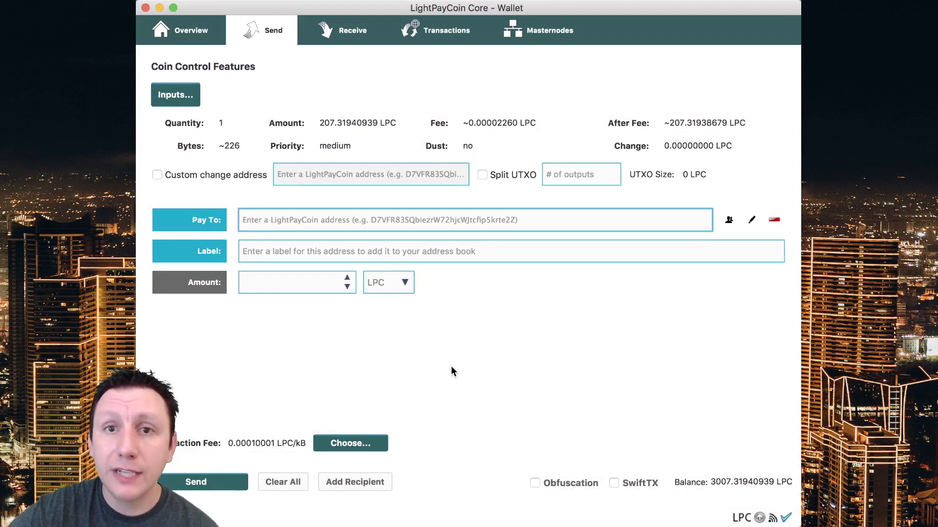
# Rerun the previous getstakingstatus command in the debug console.
pyautogui.click(205, 0)
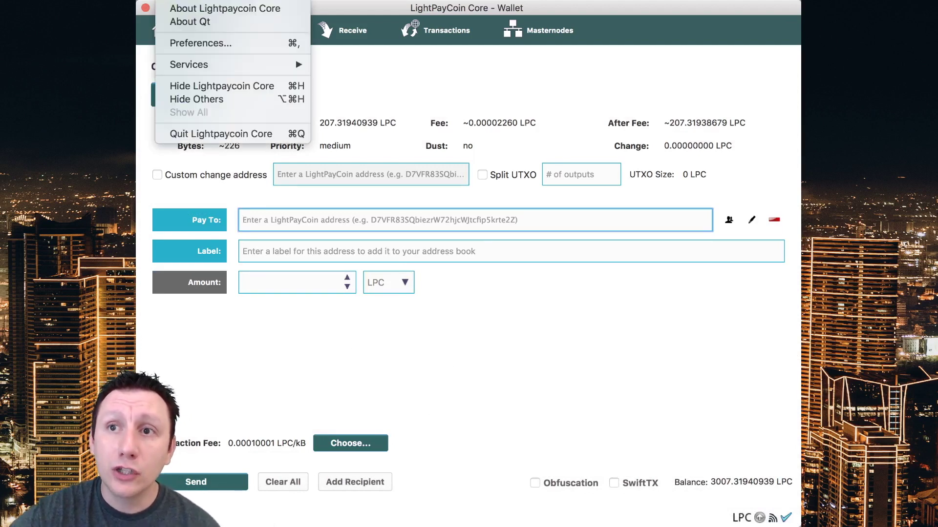
pyautogui.moveTo(351, 0)
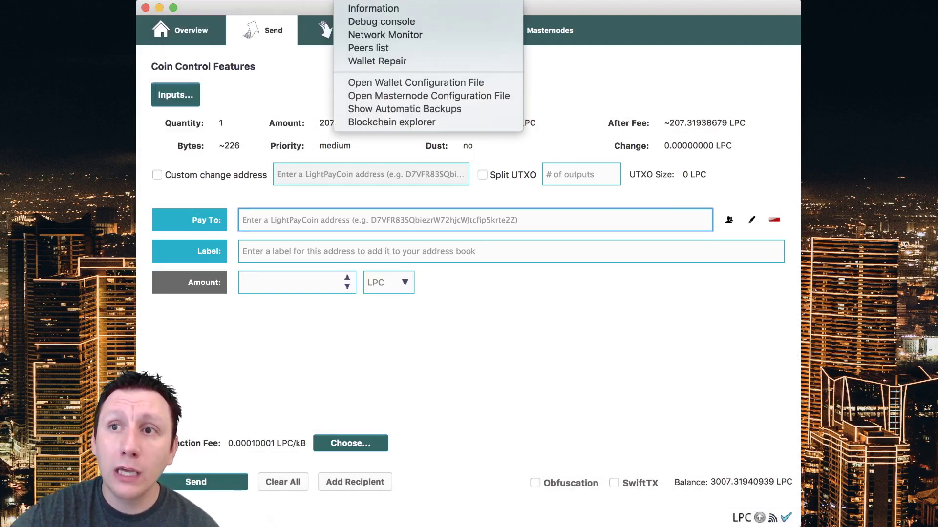
pyautogui.click(352, 22)
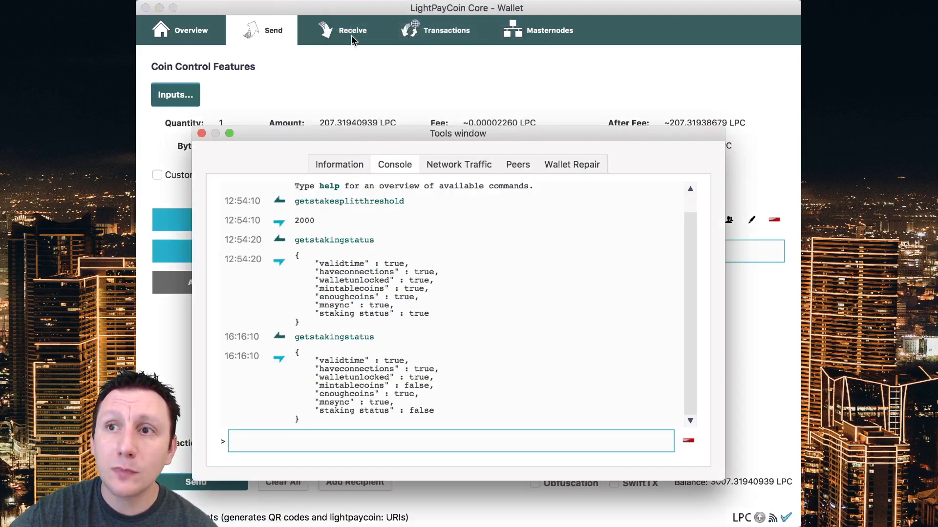
pyautogui.click(367, 439)
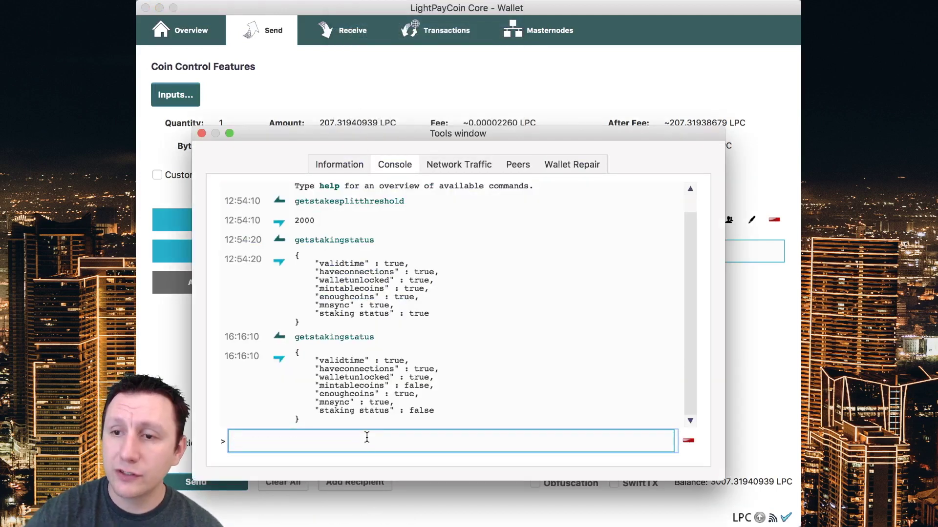
pyautogui.press('Up')
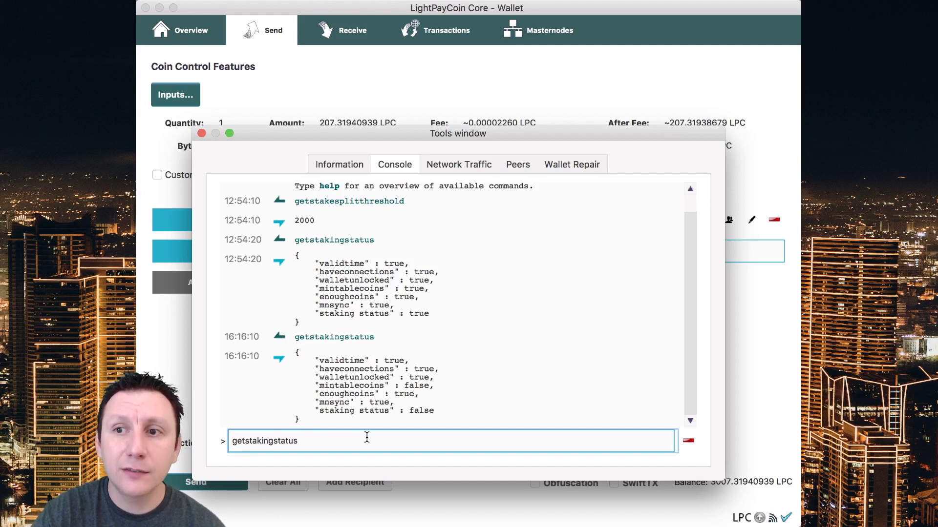
pyautogui.press('Return')
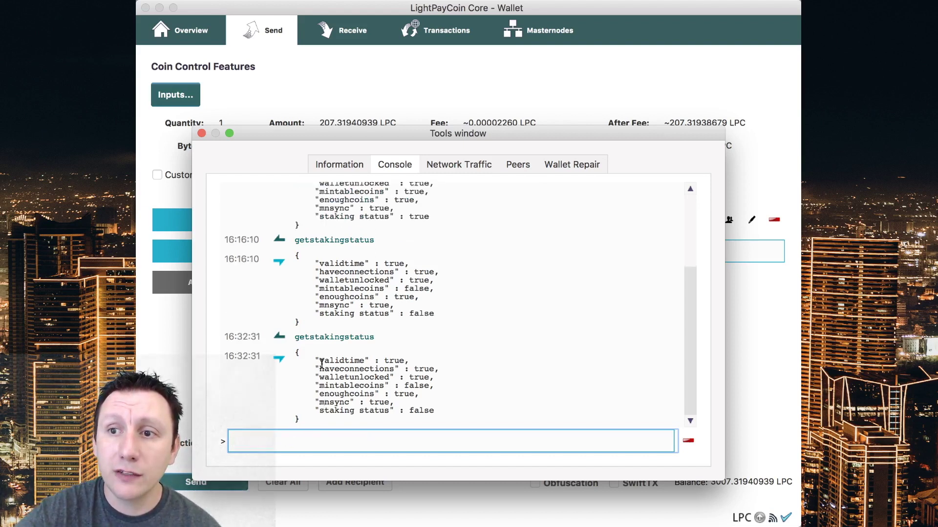
# Highlight the mintablecoins false and staking status false lines, then close the console.
pyautogui.moveTo(314, 384); pyautogui.dragTo(433, 387)
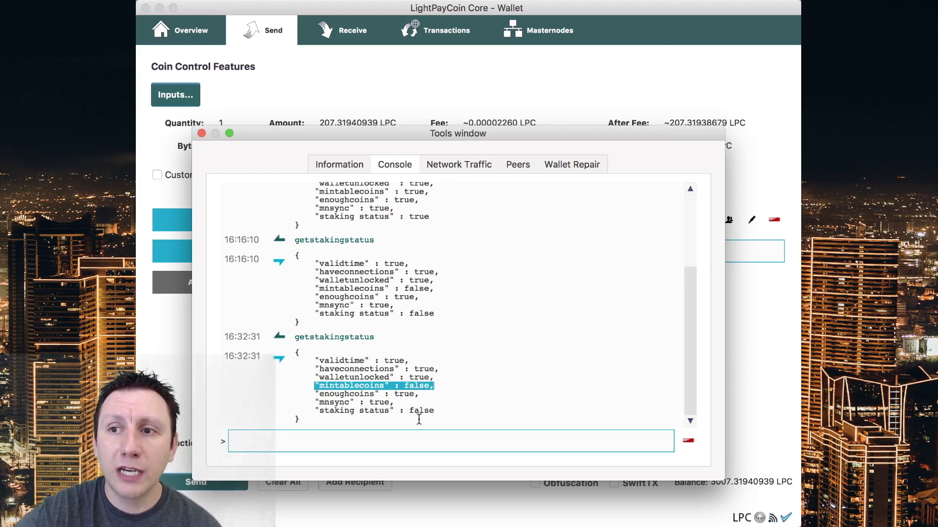
pyautogui.moveTo(319, 411); pyautogui.dragTo(385, 416)
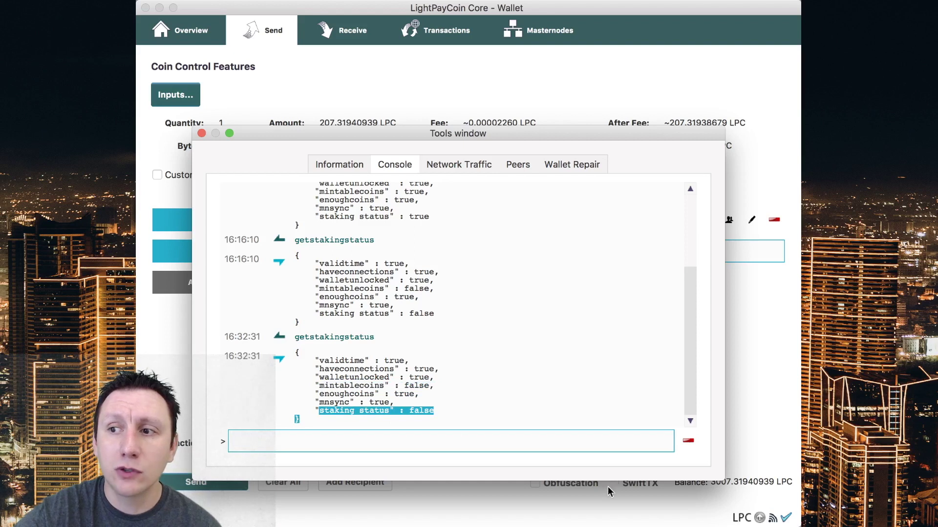
pyautogui.click(201, 133)
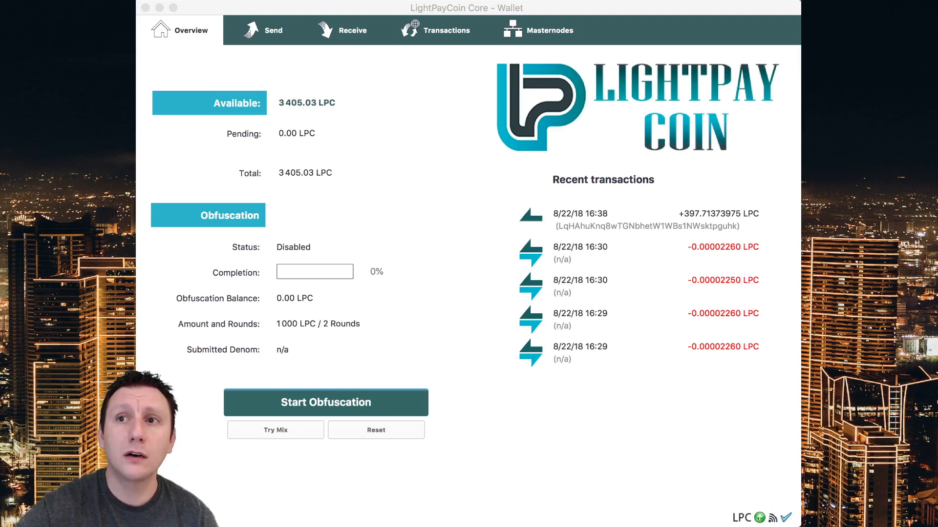
# Run getstakingstatus from the debug console autocomplete, now returning every field true.
pyautogui.click(438, 2)
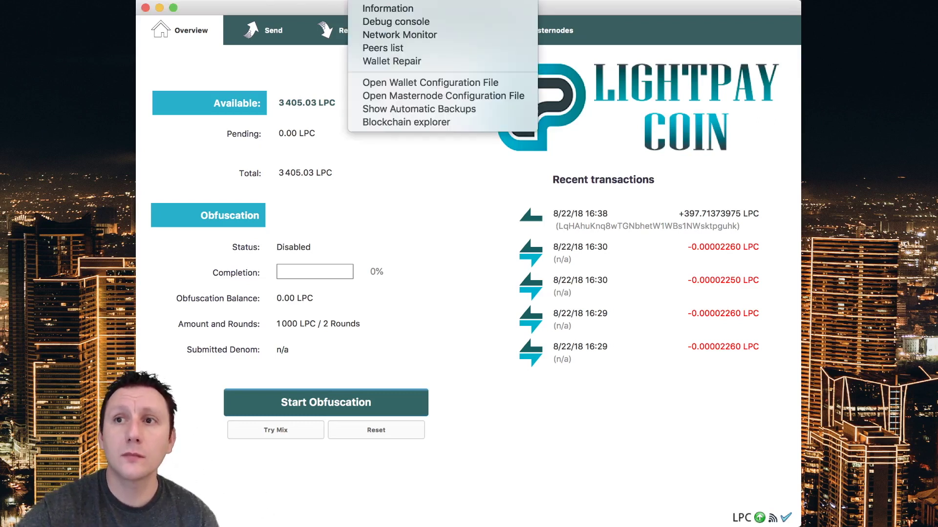
pyautogui.click(396, 22)
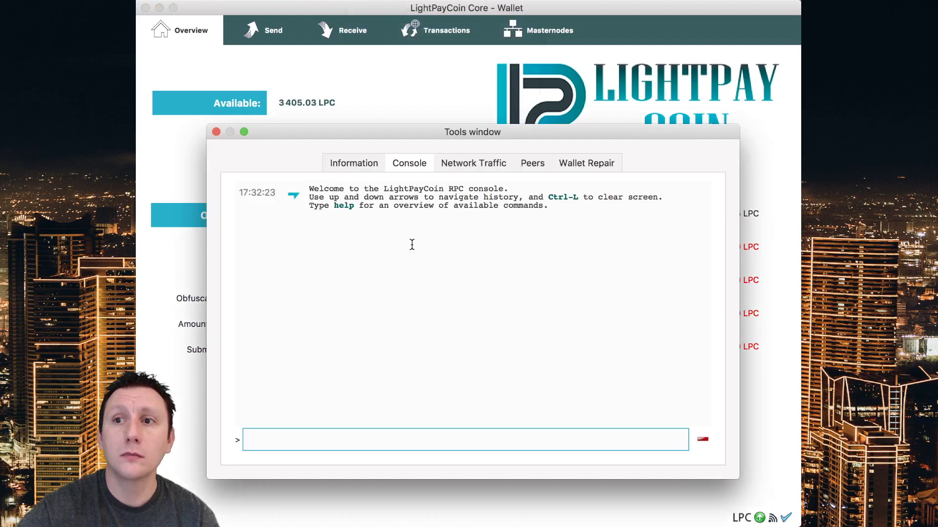
pyautogui.click(432, 439)
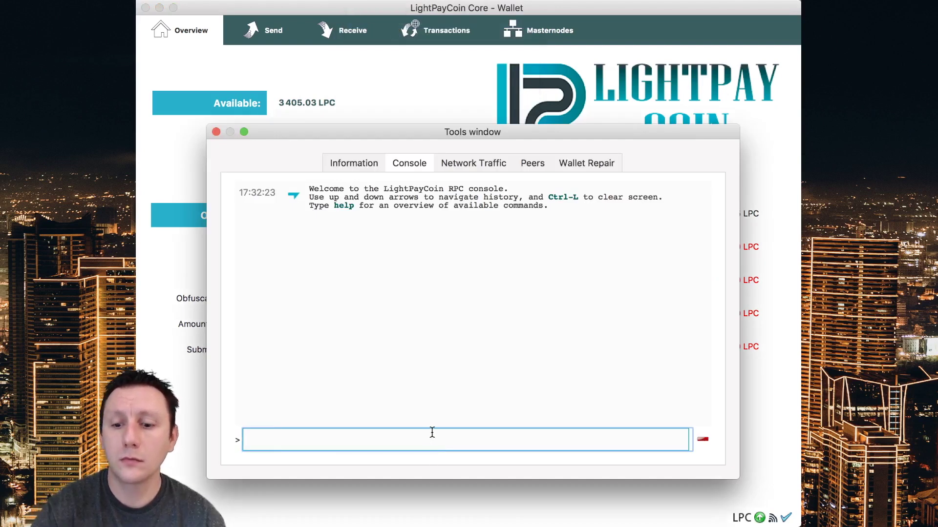
pyautogui.write('getst')
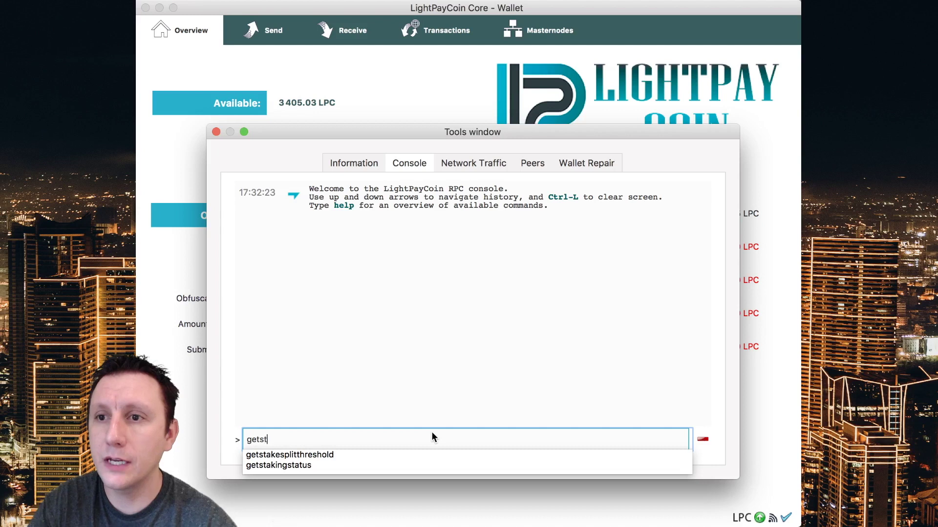
pyautogui.press('Down')
pyautogui.press('Down')
pyautogui.press('Return')
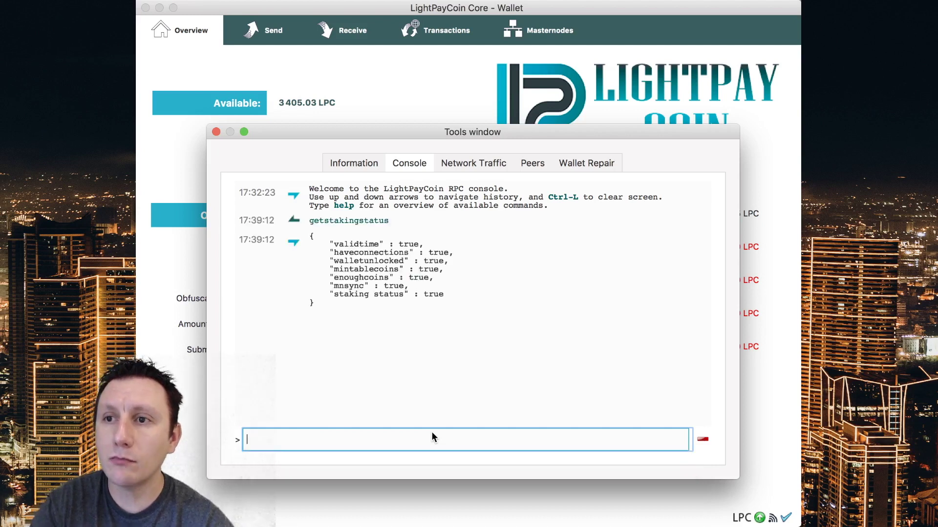